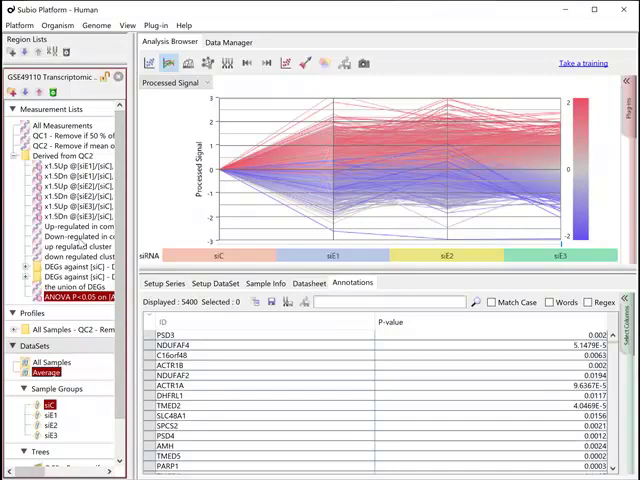
Show the 'Down-regulated in common' list with its sample notes and copy 'ERR alpha' from the study title.
left_click(78, 236)
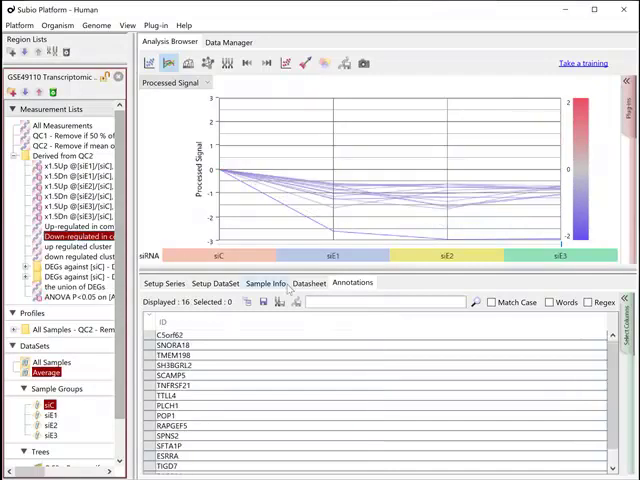
left_click(266, 283)
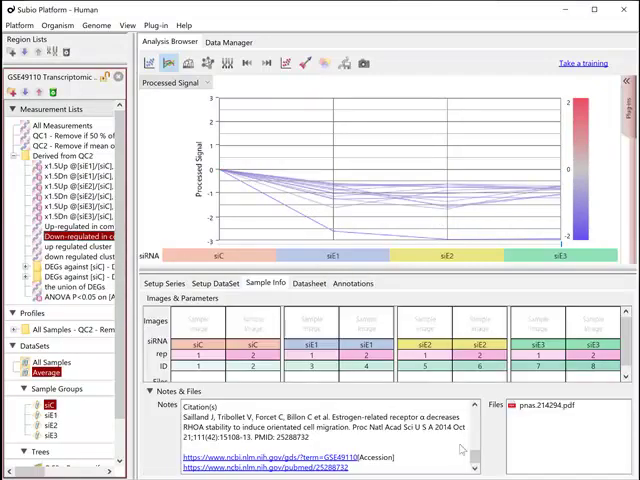
scroll(462, 450, "up", 5)
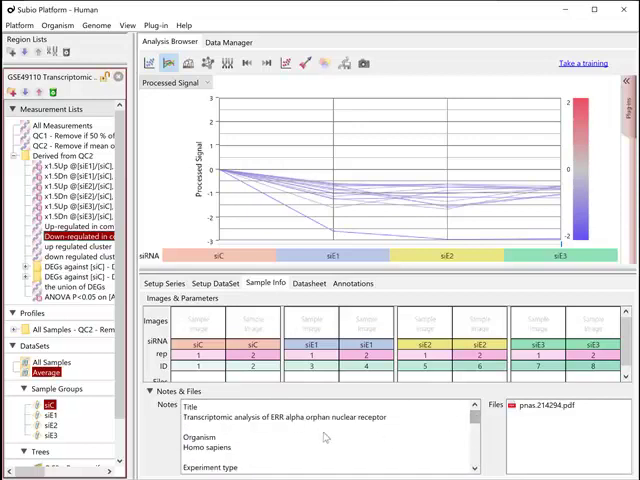
left_click_drag(305, 417, 270, 417)
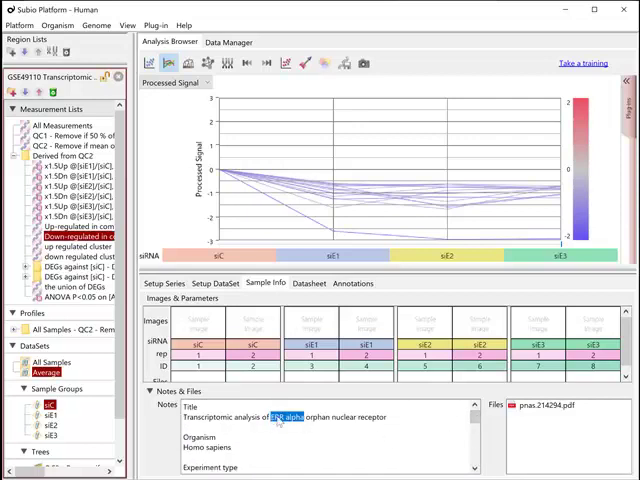
scroll(333, 428, "down", 1)
scroll(332, 460, "down", 1)
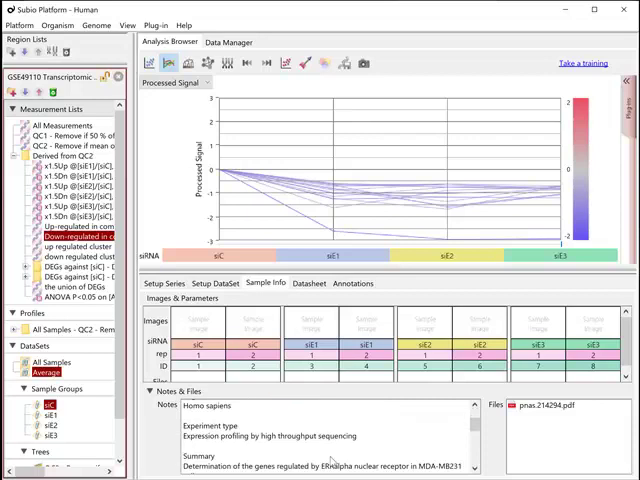
scroll(332, 460, "down", 1)
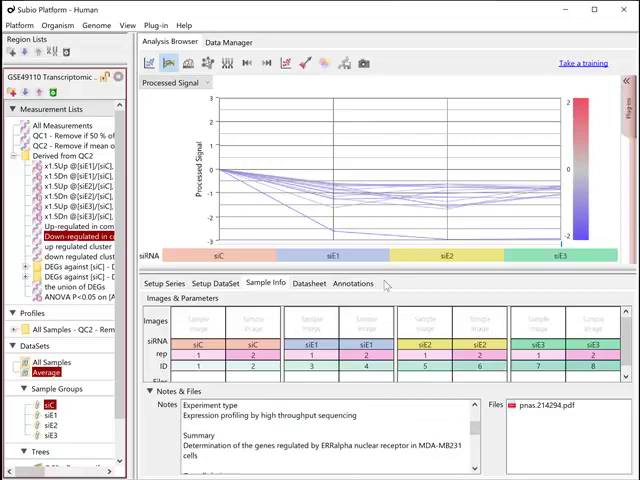
Search Google for the copied 'ERR alpha' and reach the GeneCards ESRRA page.
key("alt+Tab")
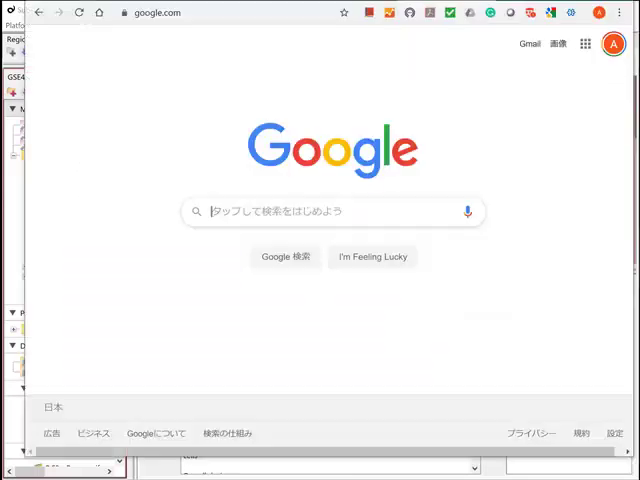
left_click(335, 211)
type("ERR alpha")
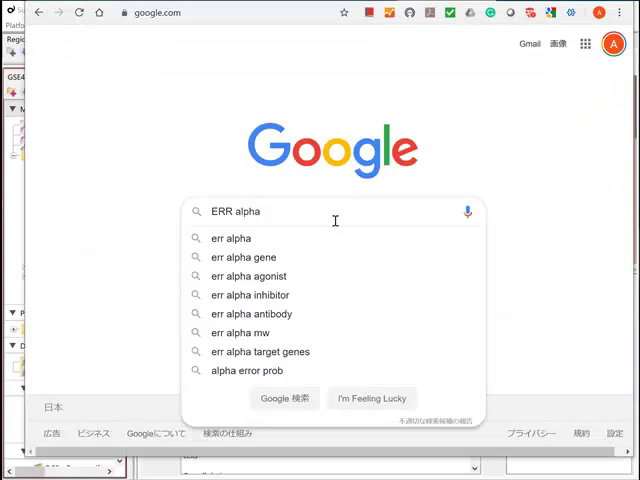
key("Return")
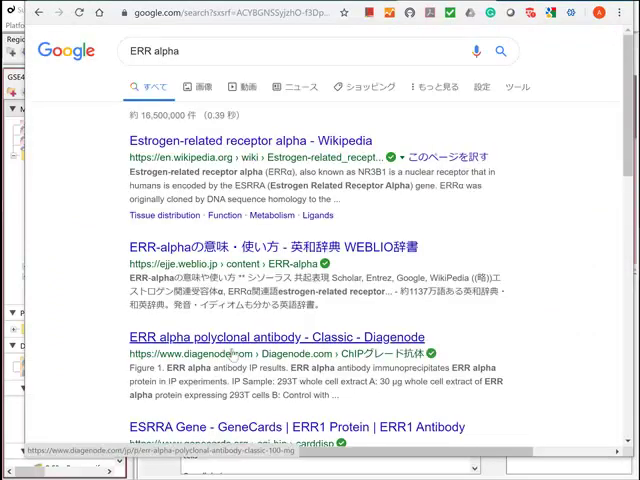
scroll(236, 373, "down", 1)
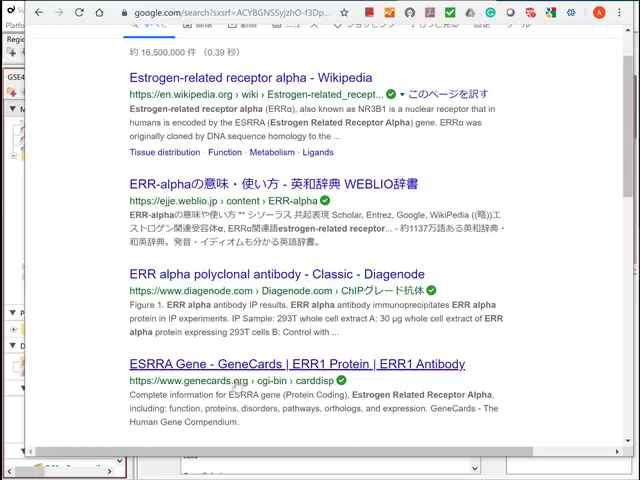
scroll(238, 383, "down", 1)
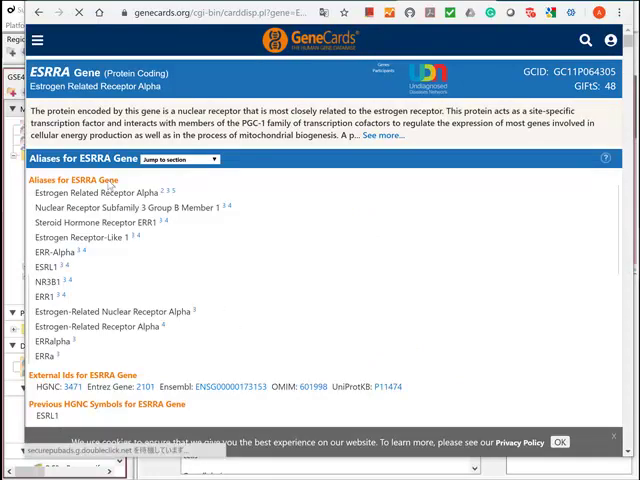
Find ESRRA in the Annotations tab and highlight its profile in the chart.
key("alt+Tab")
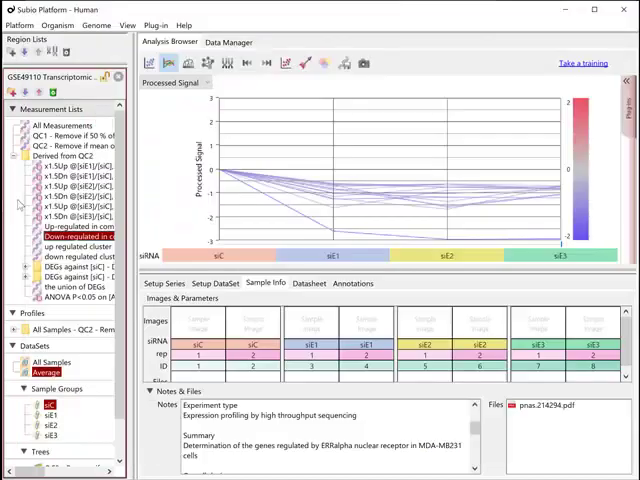
left_click(350, 283)
type("ESRRA")
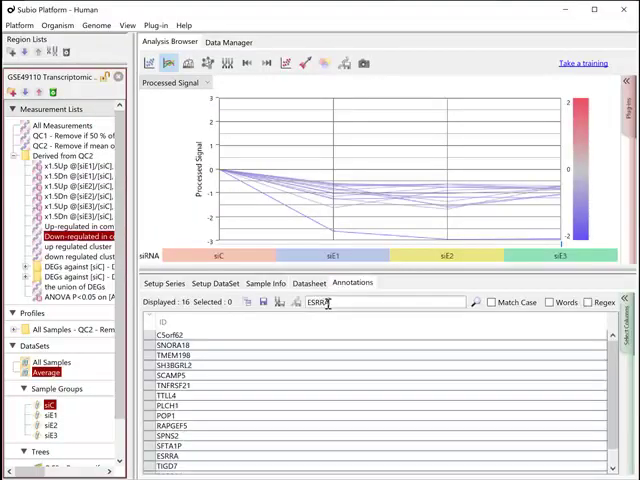
key("Return")
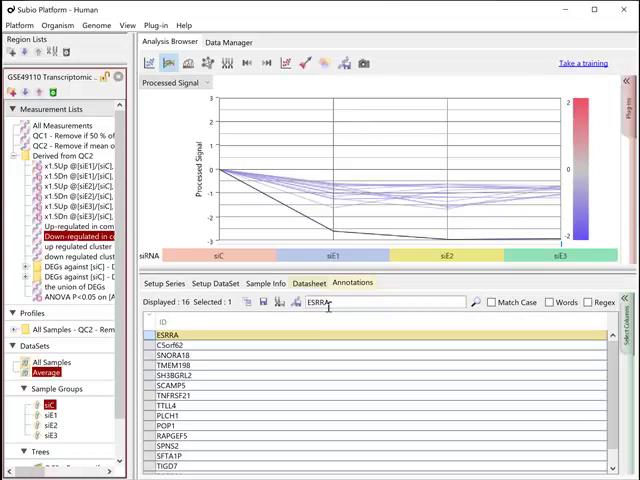
left_click(313, 335)
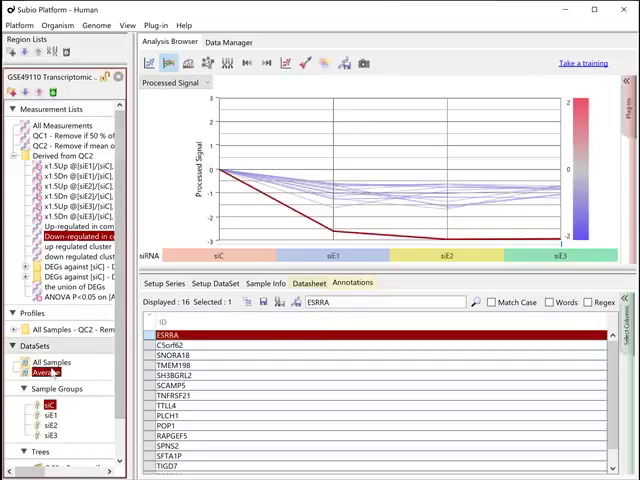
Compare ESRRA across all samples in raw and processed signal, then return to averaged groups and select the other 15 profiles.
left_click(48, 362)
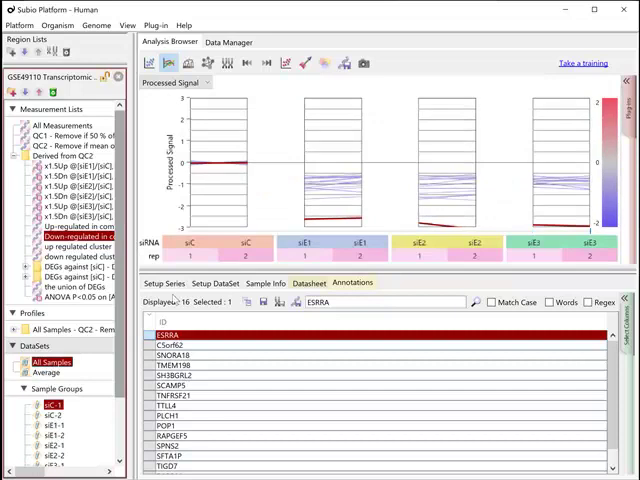
left_click(183, 84)
left_click(176, 105)
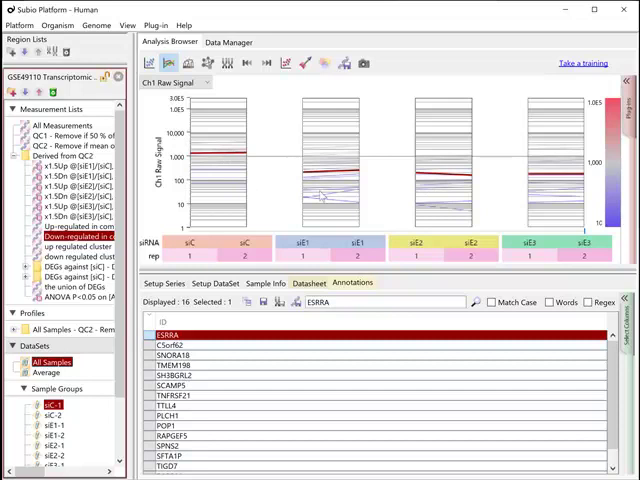
left_click(175, 83)
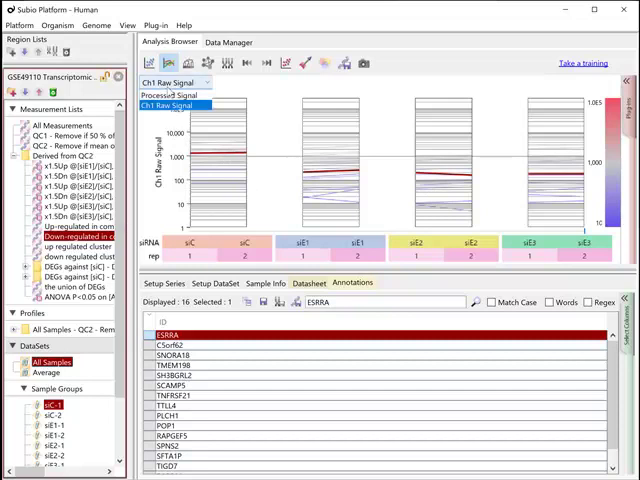
left_click(170, 95)
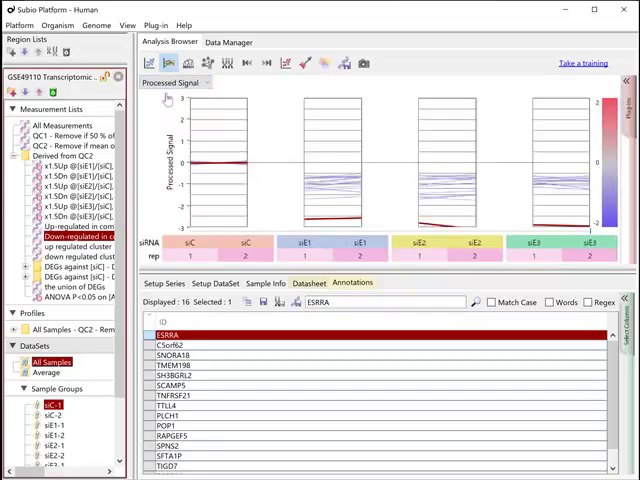
left_click(46, 372)
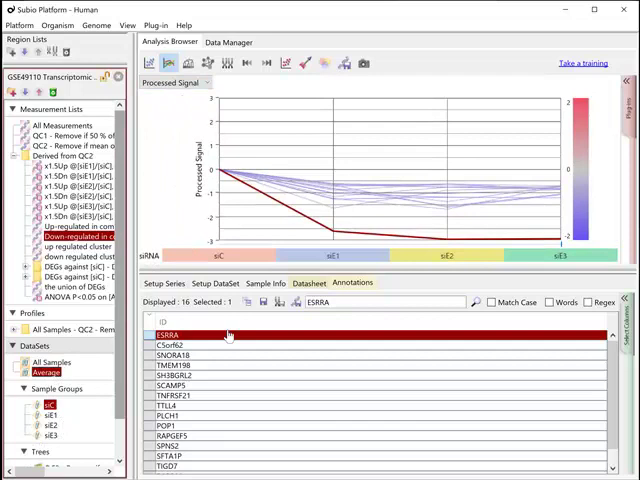
left_click_drag(345, 180, 366, 218)
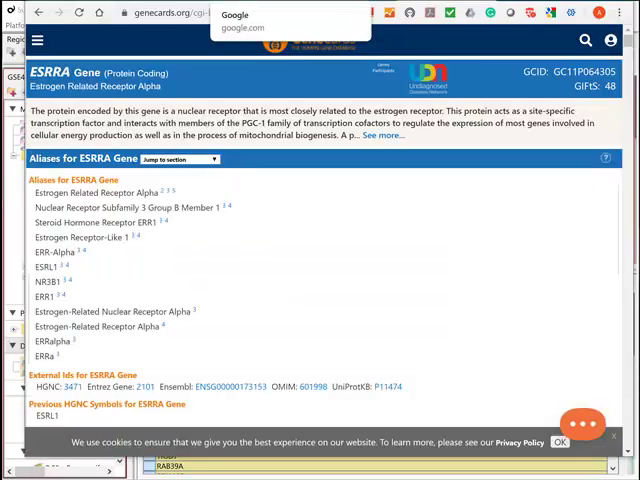
Search for the NCBI FTP site and browse to its gene/DATA folder.
left_click(240, 12)
type("NCBI ")
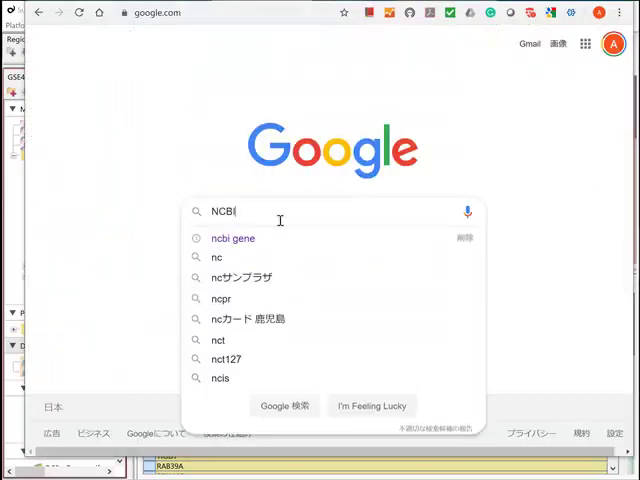
type("FTP")
key("Return")
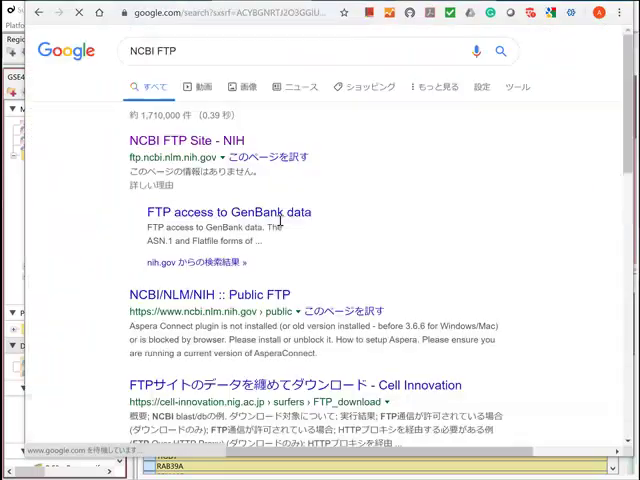
left_click(228, 142)
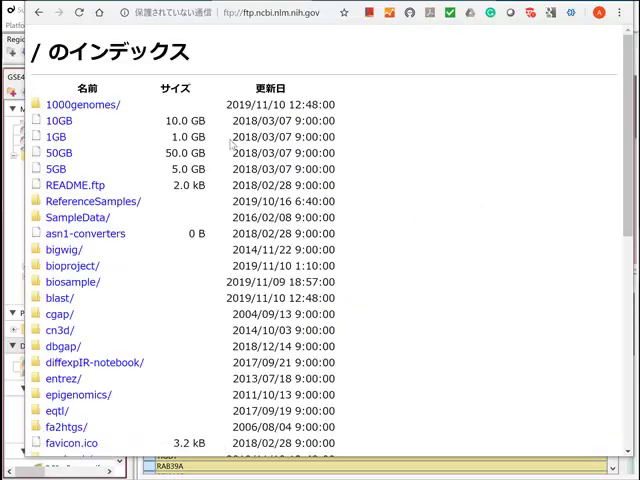
scroll(160, 320, "down", 1)
scroll(160, 320, "down", 1)
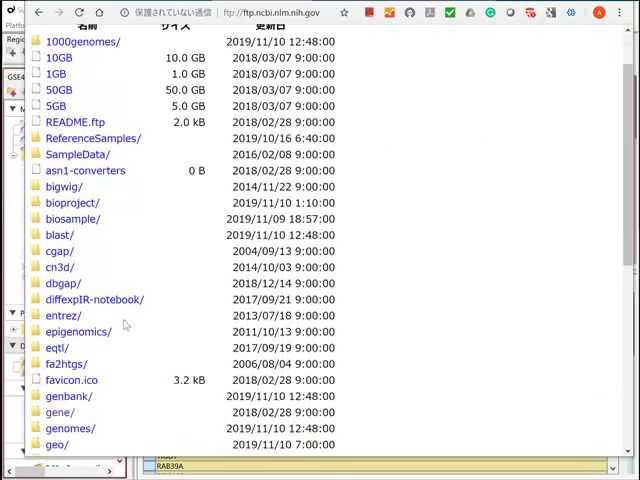
scroll(130, 320, "down", 1)
left_click(60, 412)
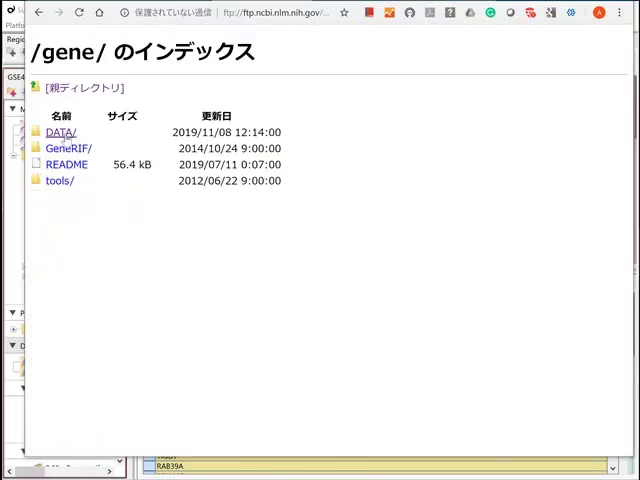
left_click(62, 132)
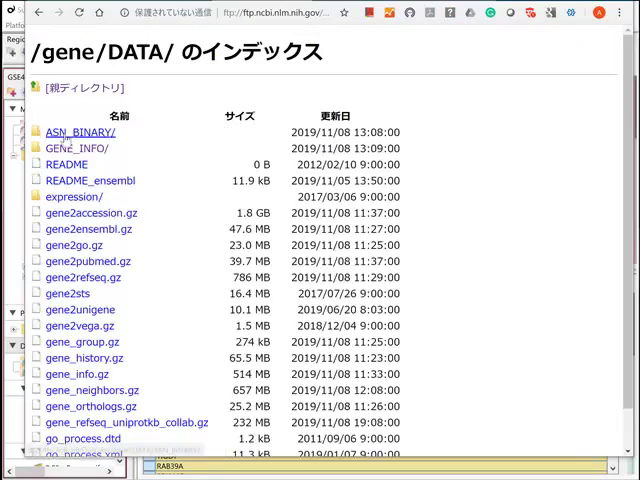
Download gene2go.gz and enter the GENE_INFO folder for the human gene_info file.
left_click(74, 245)
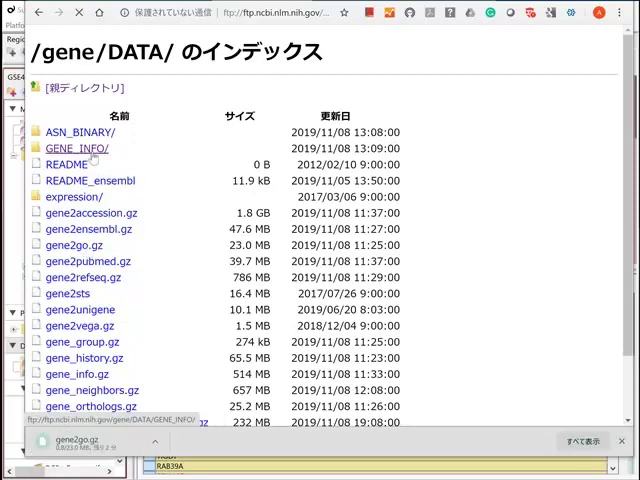
left_click(76, 148)
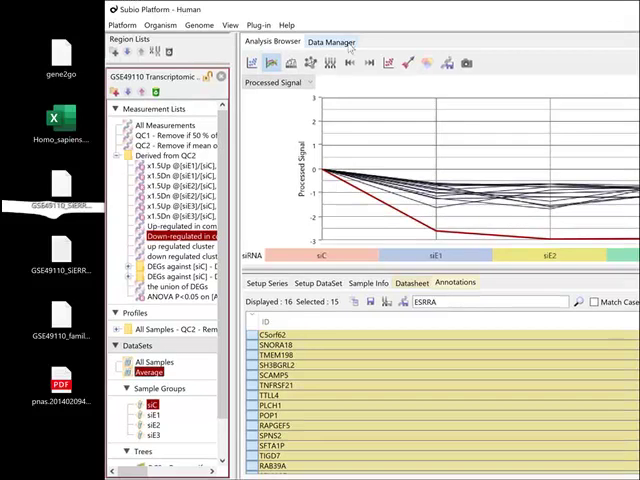
Open the RNA-Seq Gene platform for editing from the Data Manager.
left_click(340, 43)
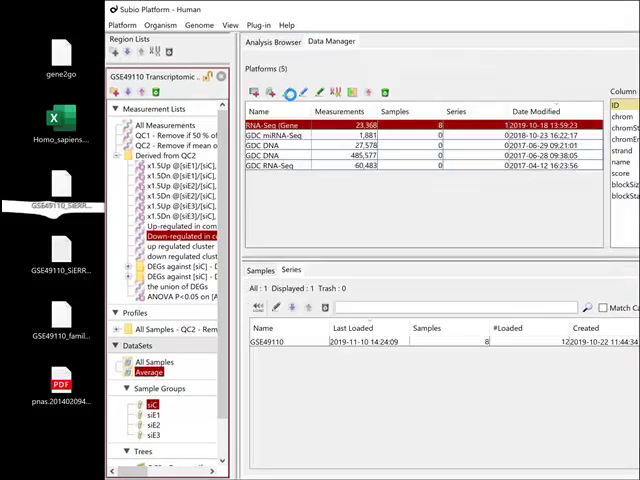
left_click(292, 95)
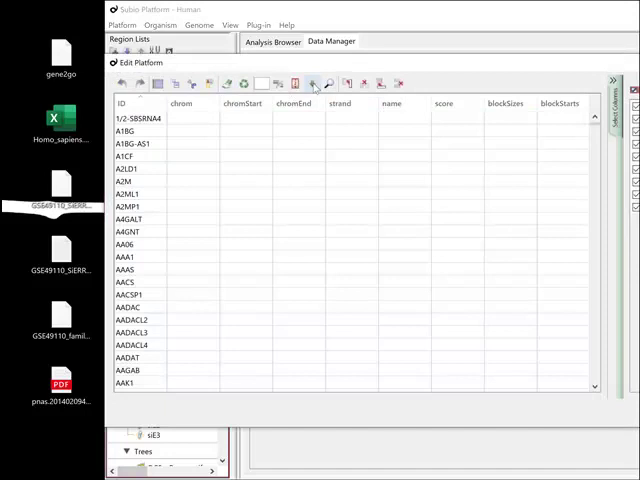
Start a lookup from Homo_sapiens.gene_info, matching platform IDs against the file's Symbol column.
left_click(312, 84)
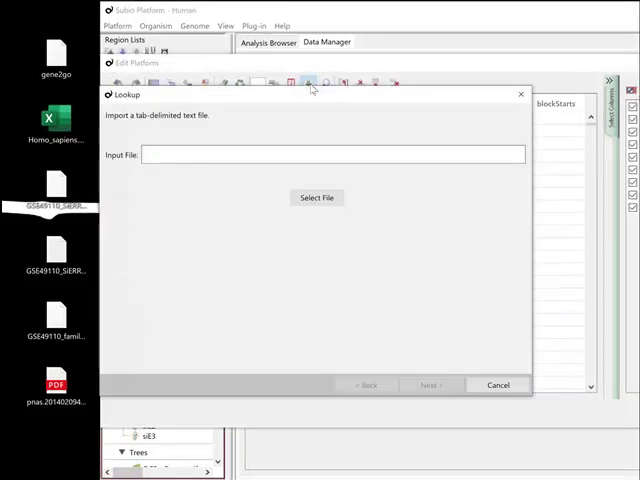
left_click_drag(56, 120, 176, 158)
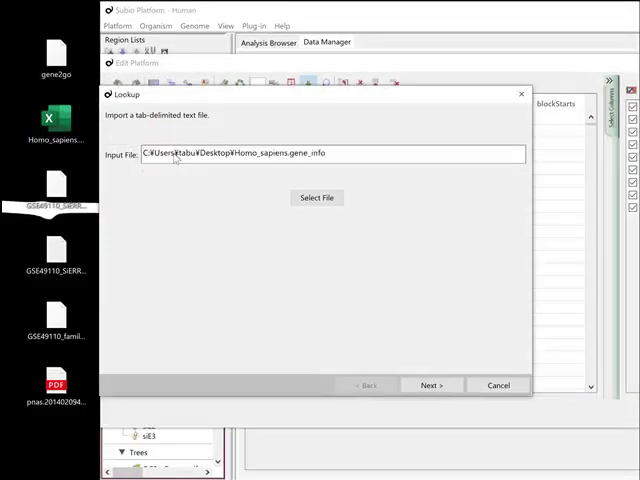
left_click(432, 385)
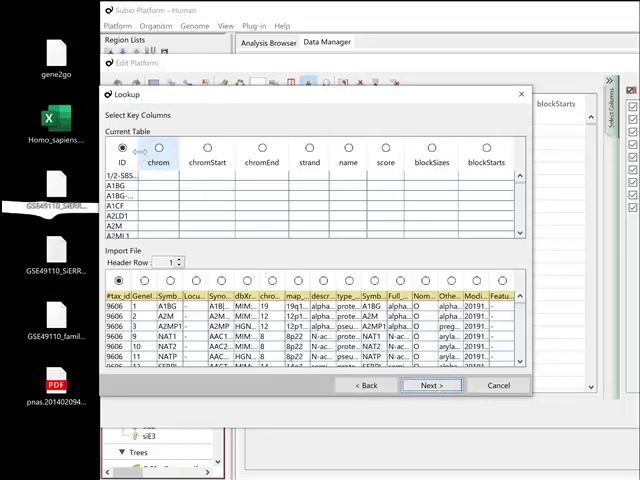
left_click_drag(138, 155, 171, 155)
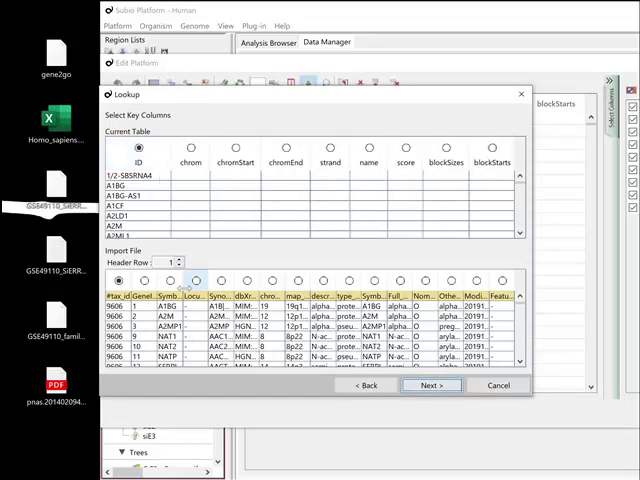
left_click_drag(187, 296, 228, 296)
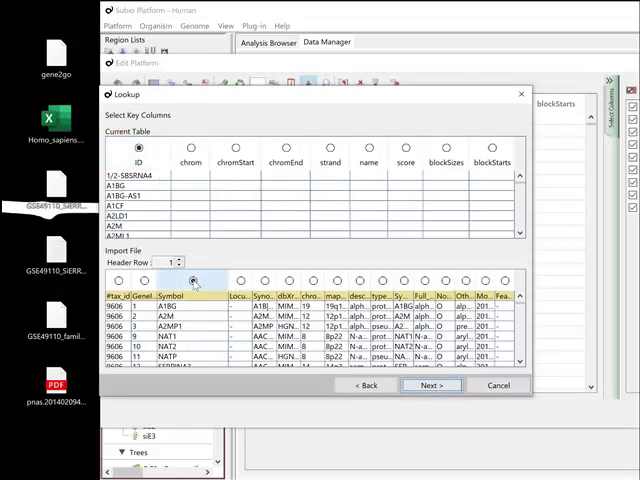
left_click(193, 281)
left_click(432, 385)
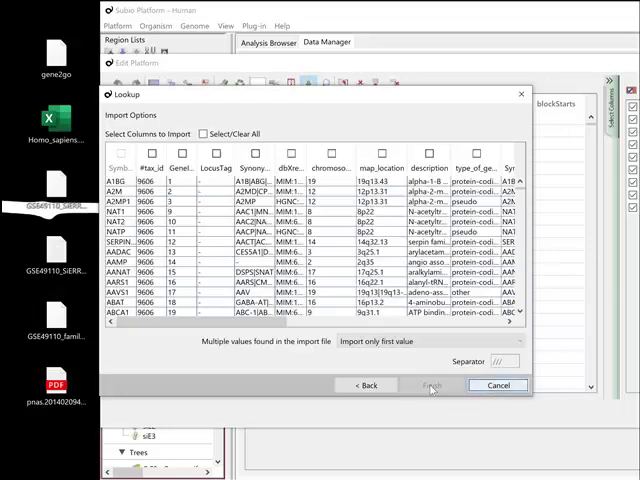
Import GeneID, Synonyms, dbXrefs, map_location, description and type_of_gene columns.
left_click(182, 154)
left_click(255, 154)
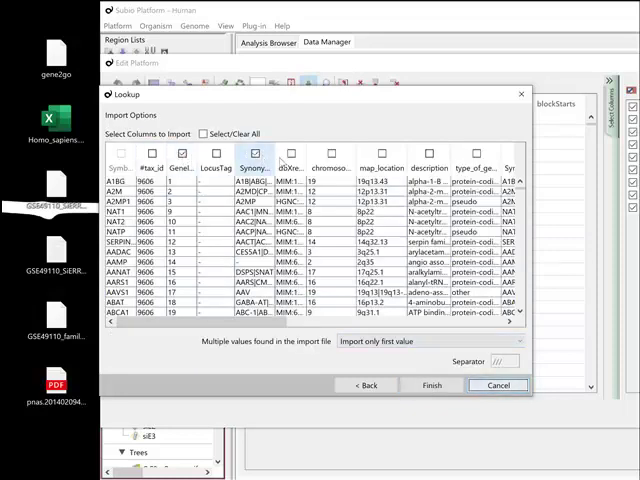
left_click(382, 154)
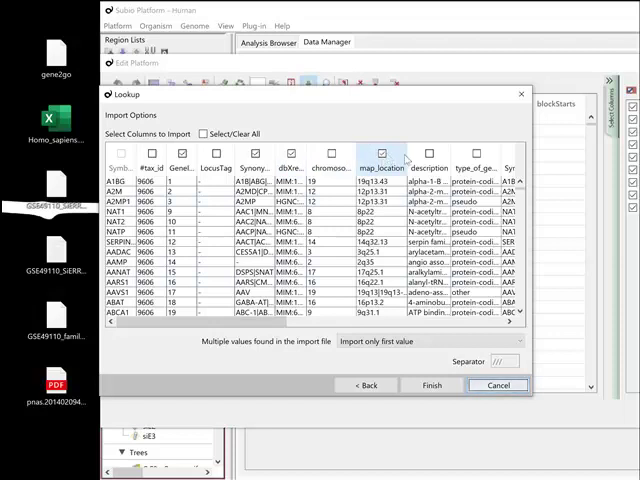
left_click(429, 154)
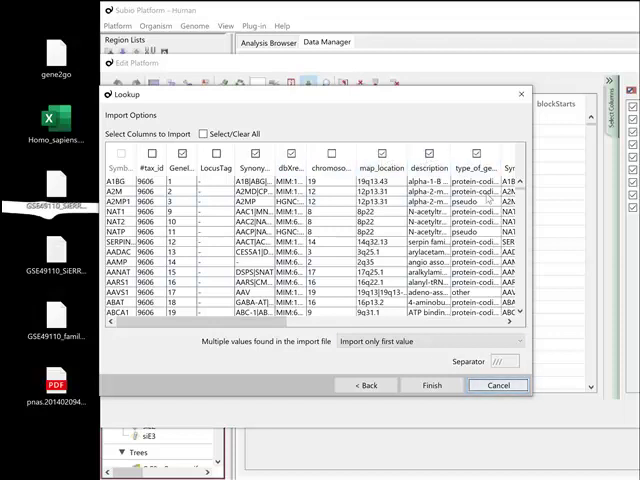
left_click(432, 386)
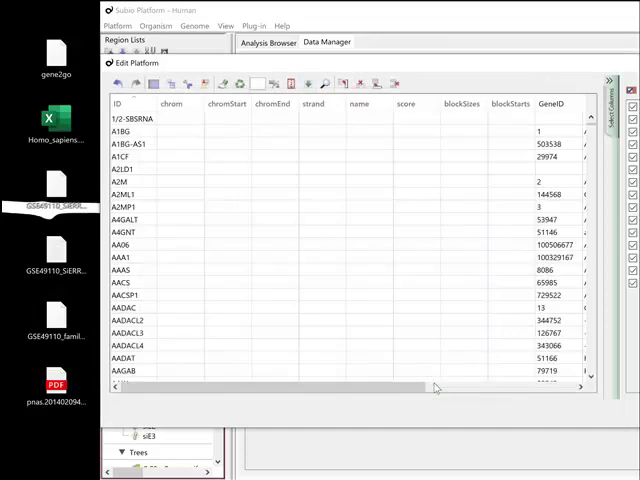
left_click_drag(424, 388, 580, 390)
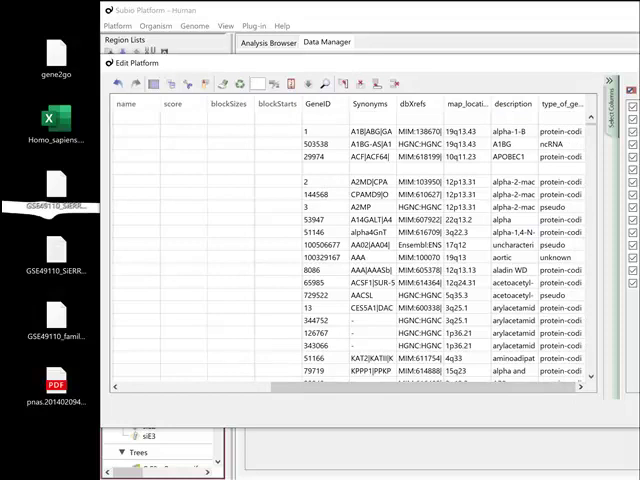
Hide the empty chrom through score, blockSizes and blockStarts columns via Select Columns.
left_click(609, 80)
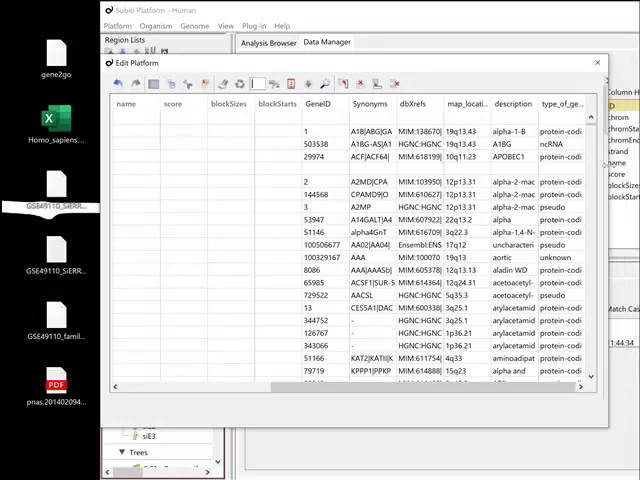
left_click_drag(518, 183, 518, 120)
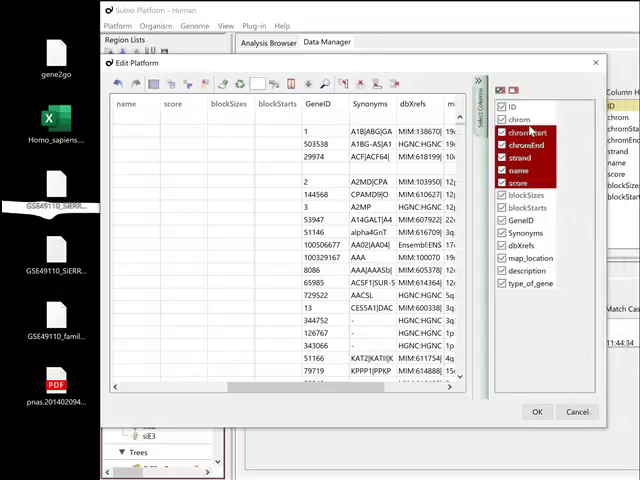
left_click(515, 90)
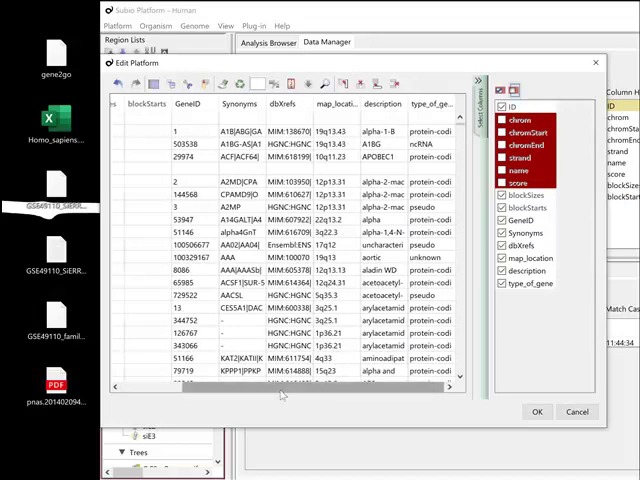
left_click_drag(320, 392, 214, 393)
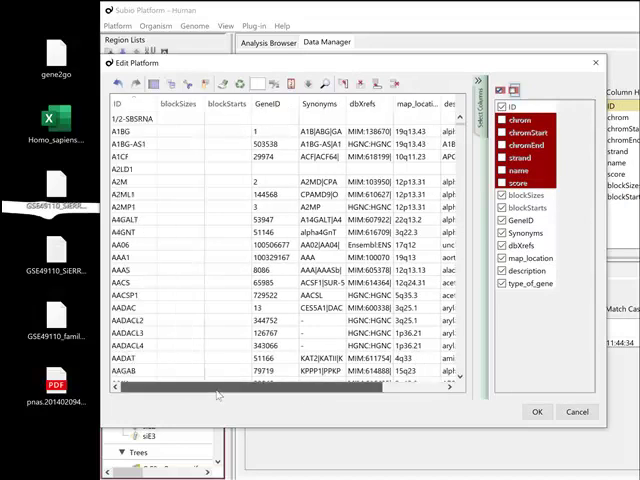
left_click(503, 195)
left_click(503, 208)
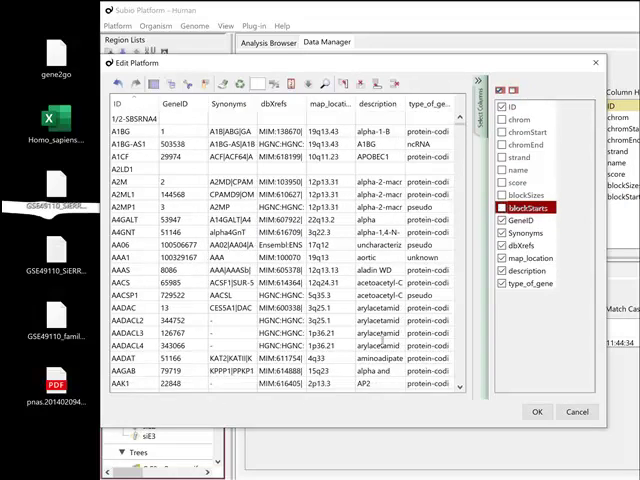
Start a lookup from gene2go matched on GeneID in both tables, reaching the column choice.
left_click(310, 83)
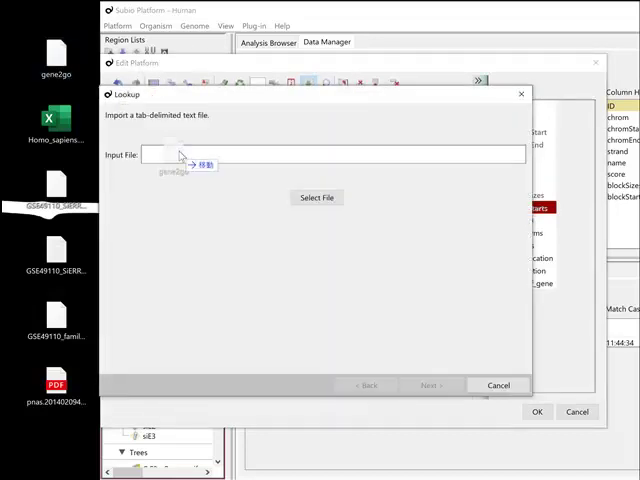
left_click_drag(110, 75, 185, 158)
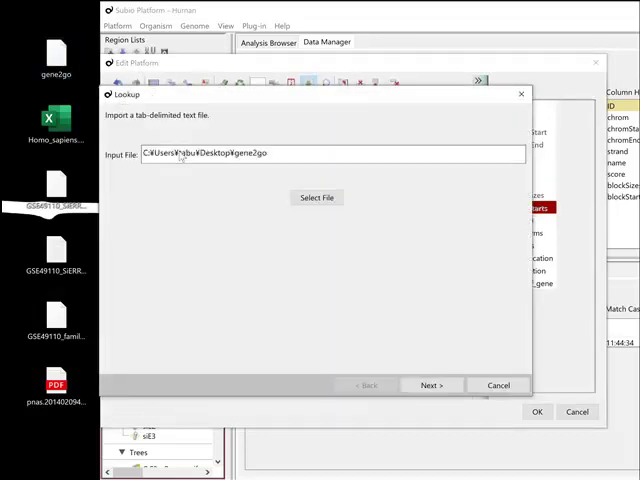
left_click(432, 385)
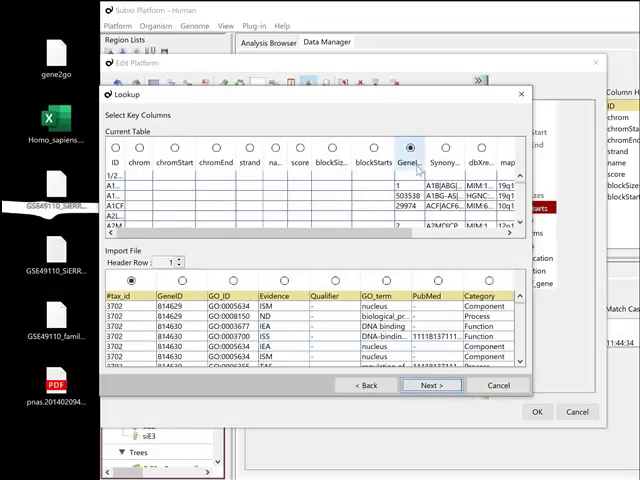
left_click_drag(425, 162, 442, 162)
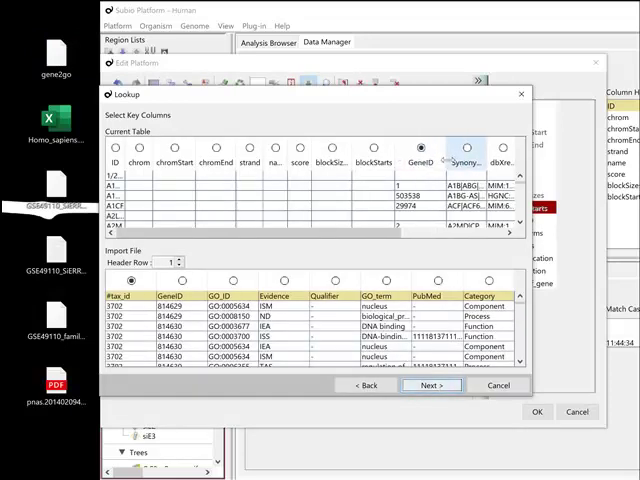
left_click(182, 280)
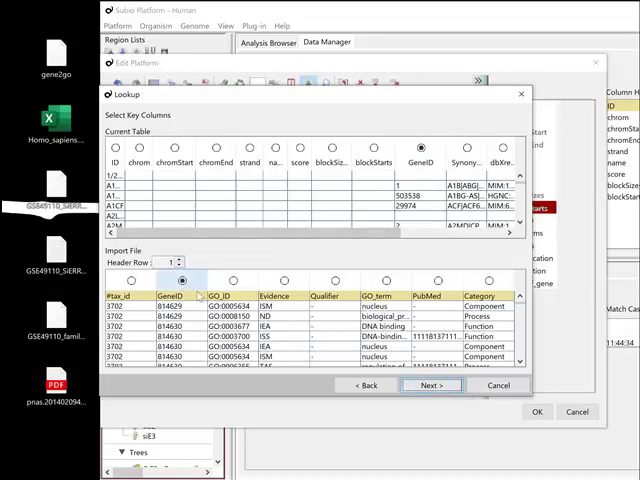
left_click(430, 386)
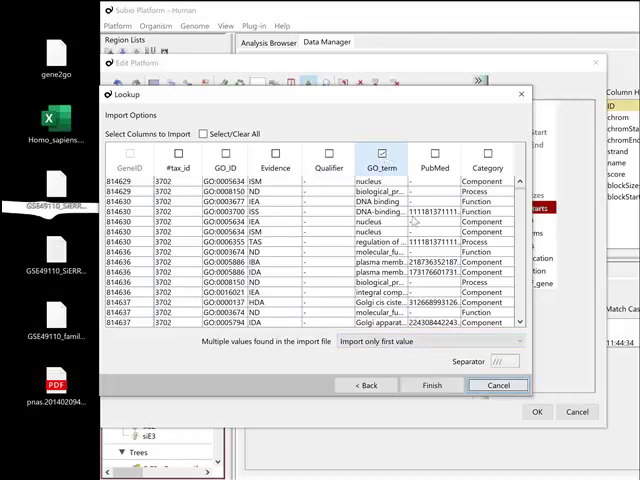
Import GO_term with multiple values concatenated per gene using the /// separator.
left_click(414, 342)
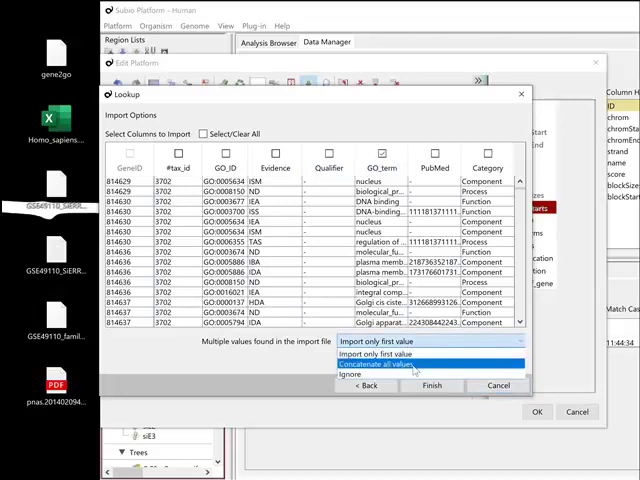
left_click(400, 364)
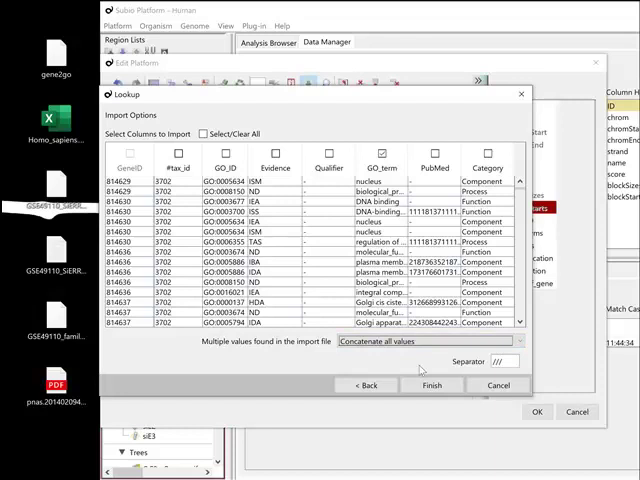
left_click(432, 386)
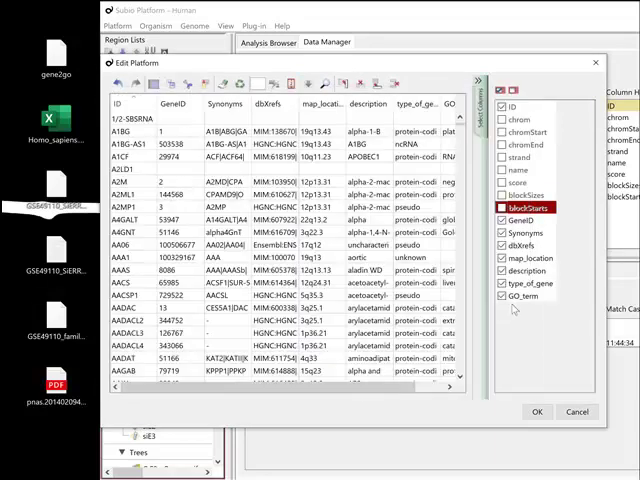
Hide GeneID through type_of_gene, widen GO_term and confirm the platform edits with OK.
left_click_drag(523, 284, 520, 220)
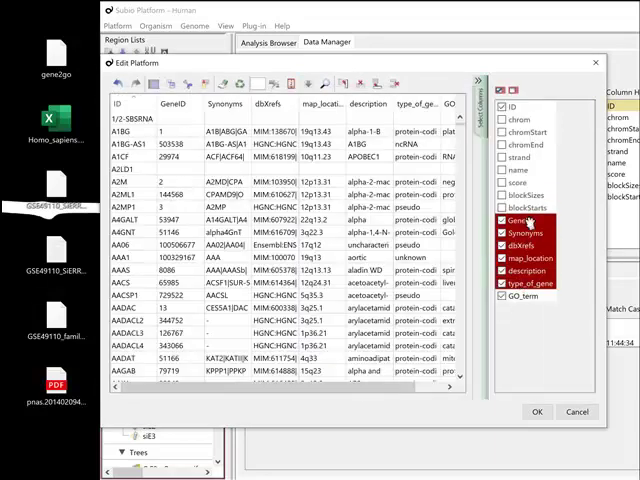
left_click(514, 90)
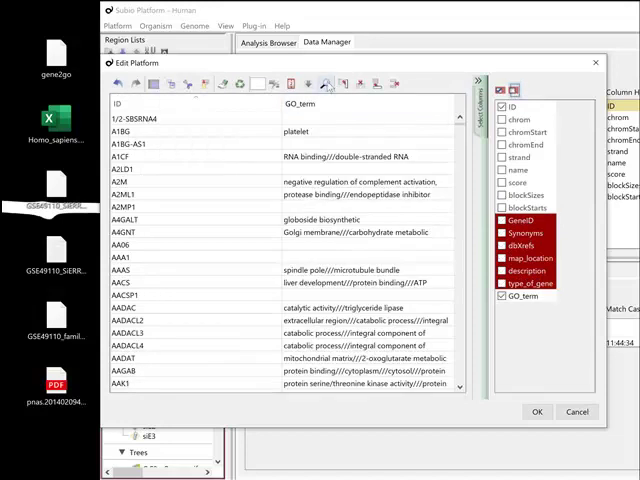
left_click_drag(283, 103, 220, 104)
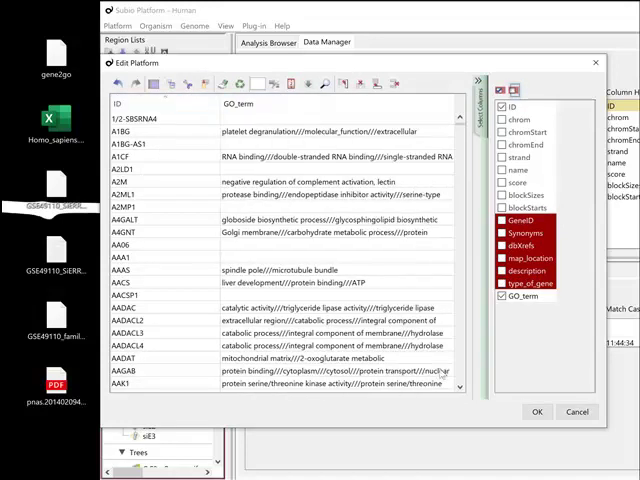
left_click(538, 411)
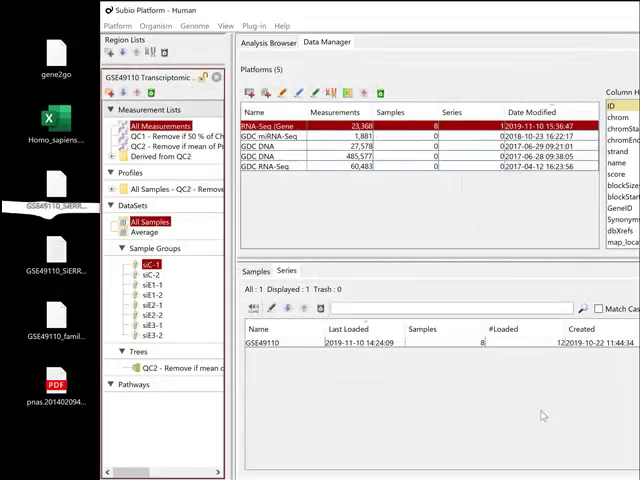
Show the GeneID and description columns in the Analysis Browser annotation table.
left_click(268, 42)
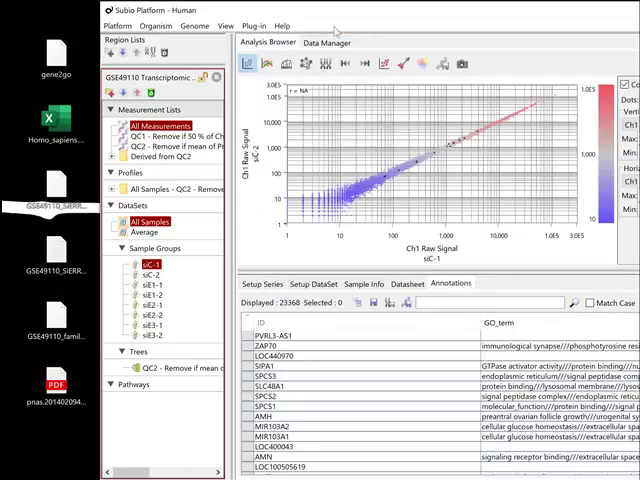
mouse_move(335, 22)
left_mouse_down()
mouse_move(333, 17)
mouse_move(262, 33)
left_mouse_up()
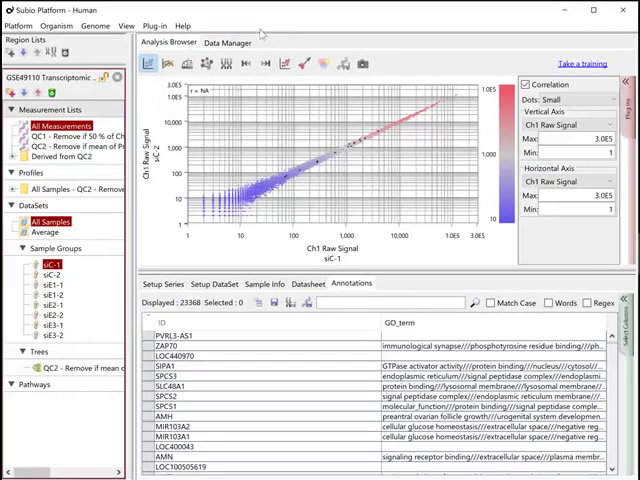
left_click(624, 320)
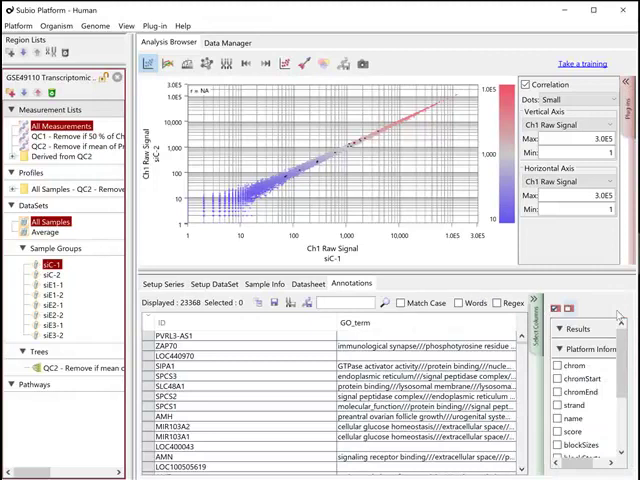
scroll(560, 400, "down", 5)
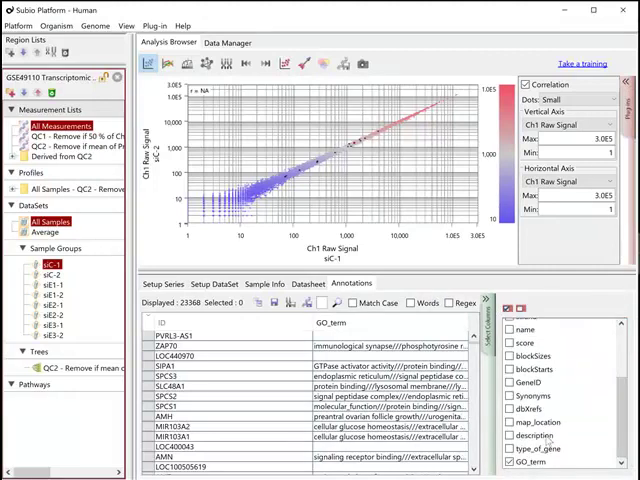
left_click(510, 382)
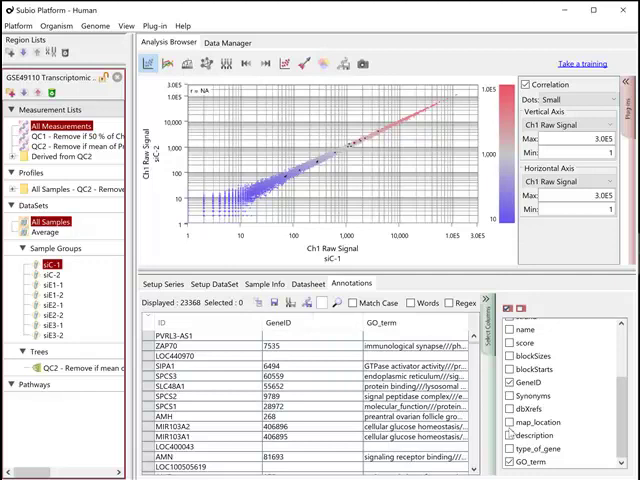
left_click(510, 435)
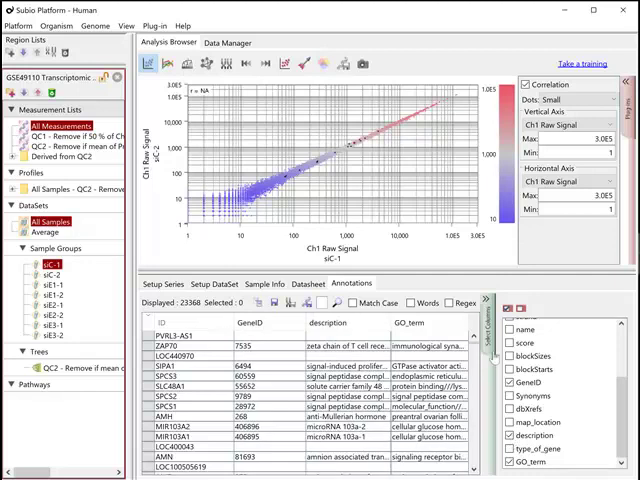
left_click(489, 325)
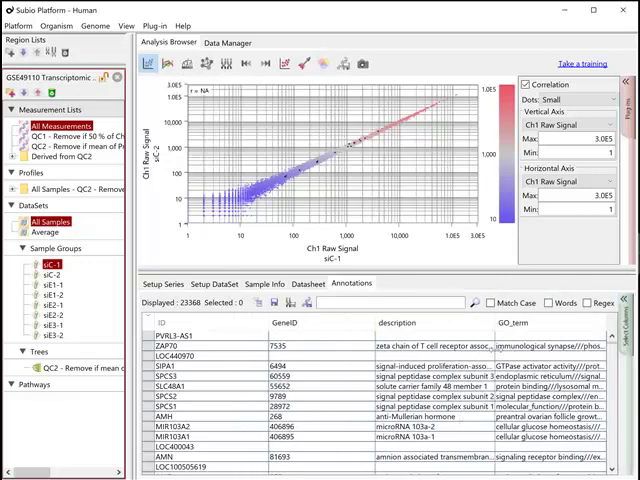
Plot the commonly down-regulated genes as an averaged line graph per siRNA group.
left_click(23, 157)
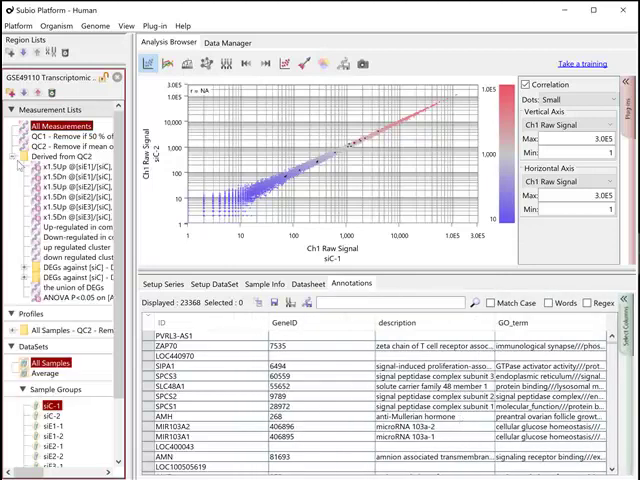
left_click(70, 237)
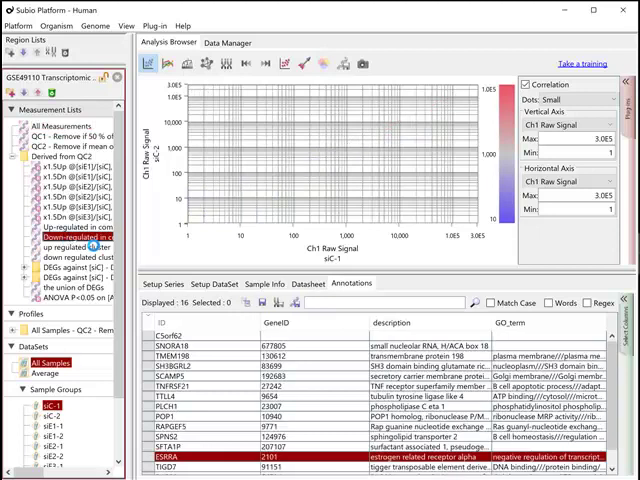
left_click(168, 63)
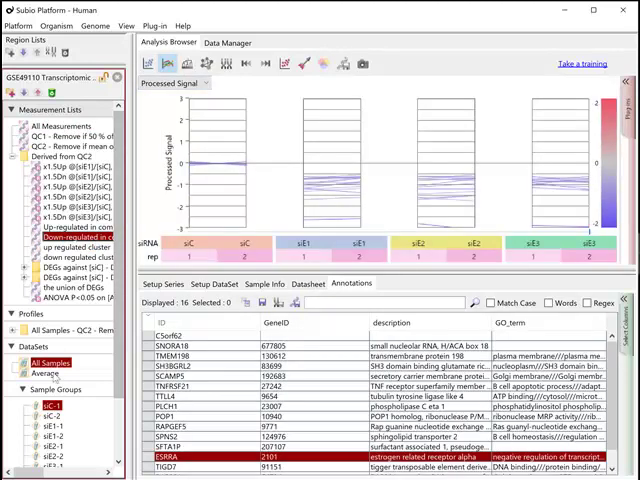
left_click(45, 373)
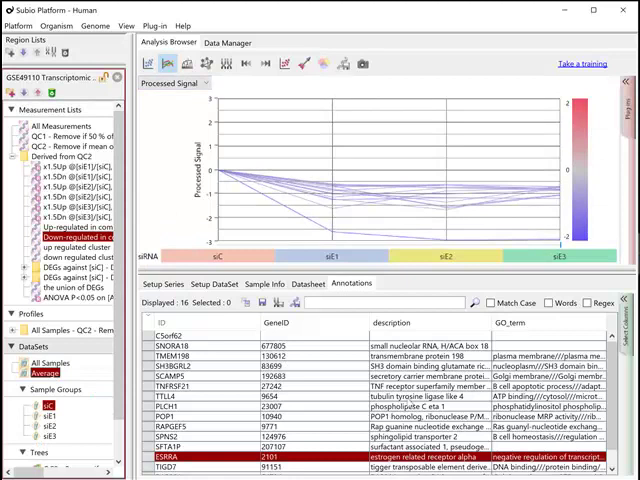
View the commonly up-regulated genes, then return to all 23,368 measurements.
mouse_move(490, 323)
left_mouse_down()
mouse_move(523, 322)
mouse_move(477, 322)
left_mouse_up()
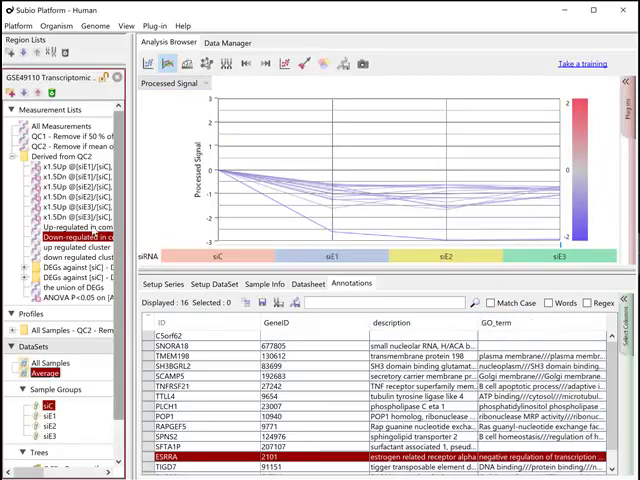
left_click(72, 228)
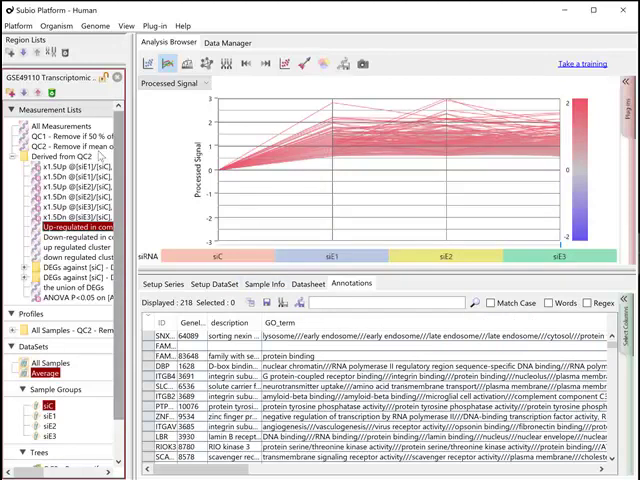
left_click(62, 126)
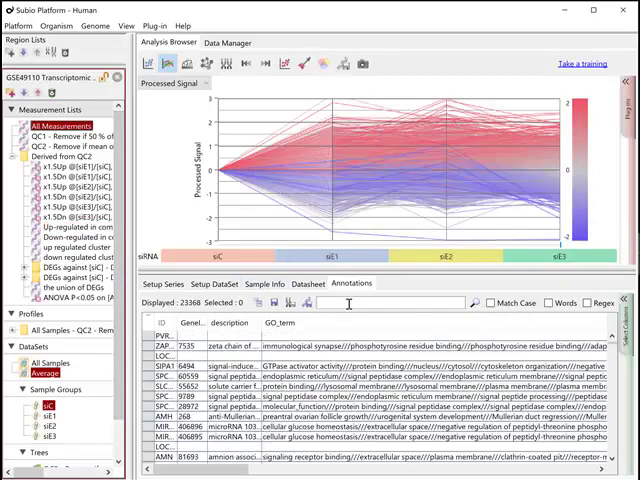
type("estrogen")
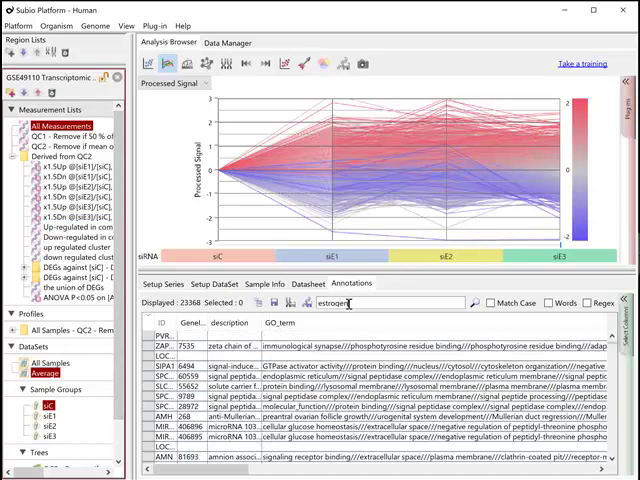
Search annotations for estrogen and save the 178 hits as list searched by "estrogen".
left_click(476, 304)
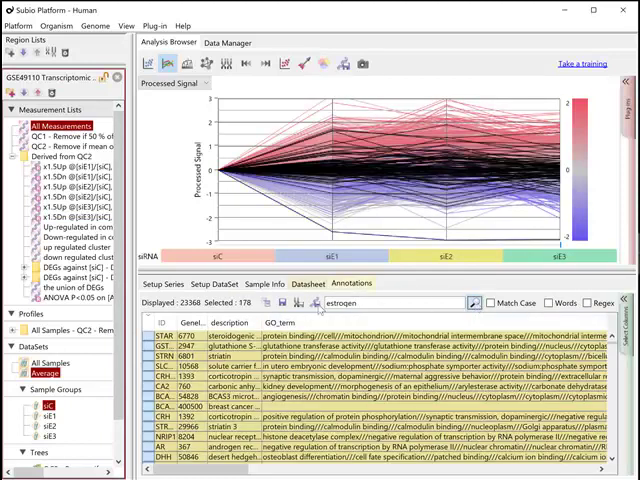
left_click(316, 303)
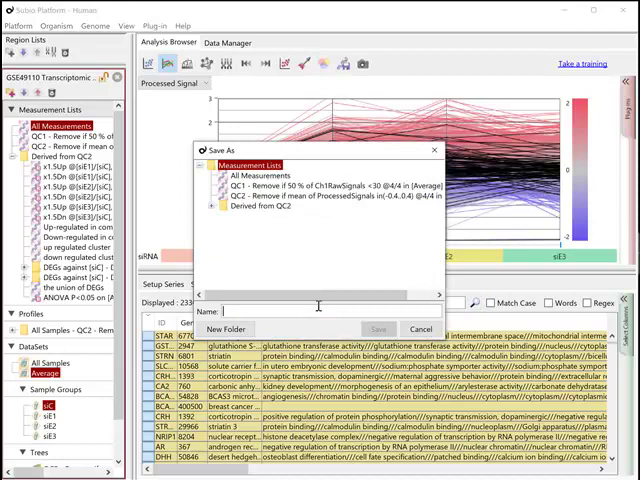
type("es")
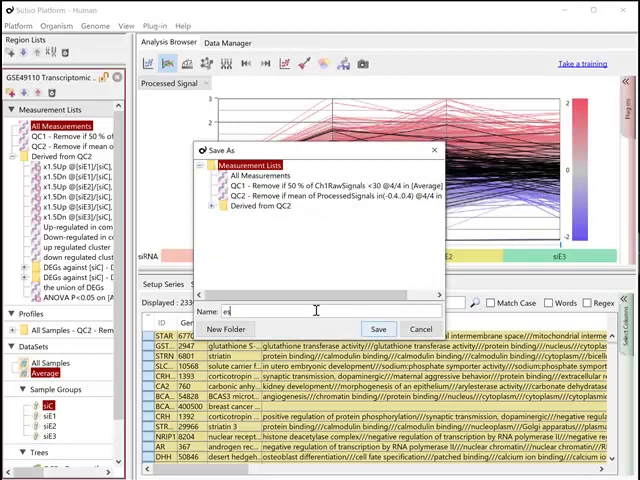
type("trogen")
type("\"")
key("Home")
type("searched")
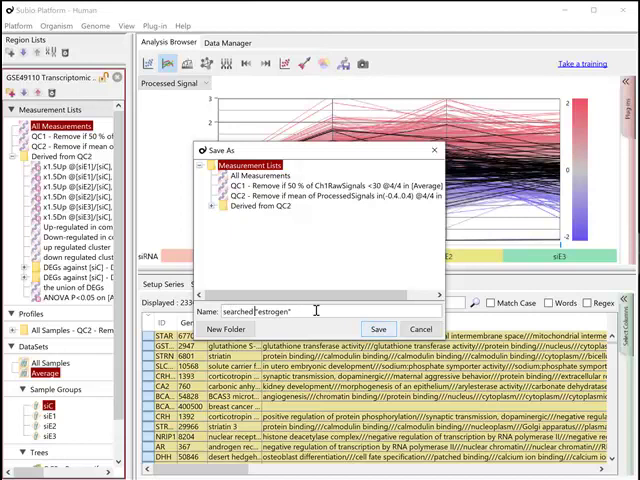
type(" by")
key("Return")
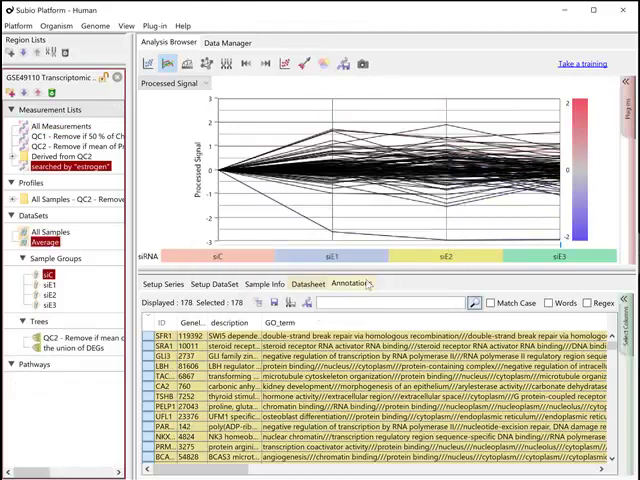
Build a Venn diagram of the estrogen list versus Up- and Down-regulated in common.
left_click(367, 285)
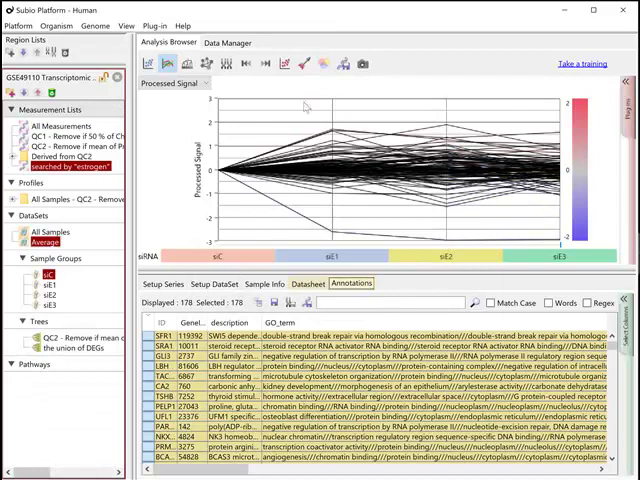
left_click(325, 63)
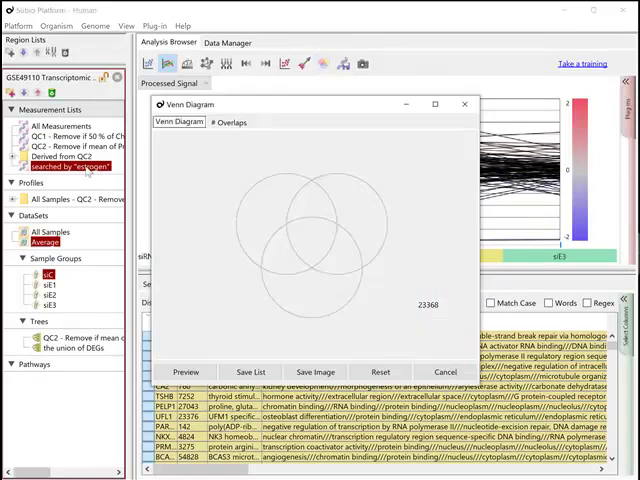
left_click_drag(88, 168, 312, 290)
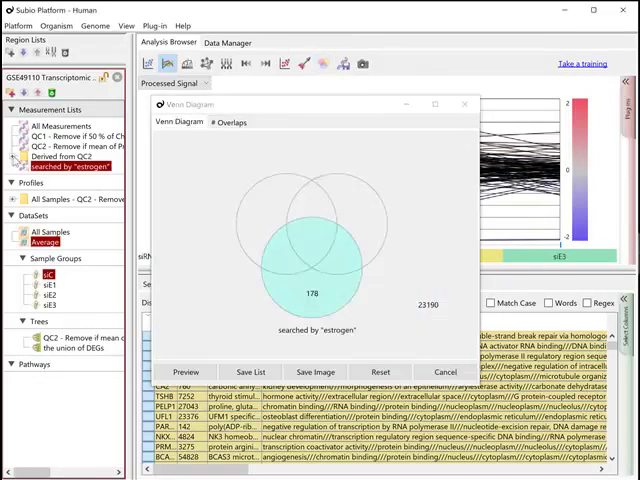
left_click(24, 156)
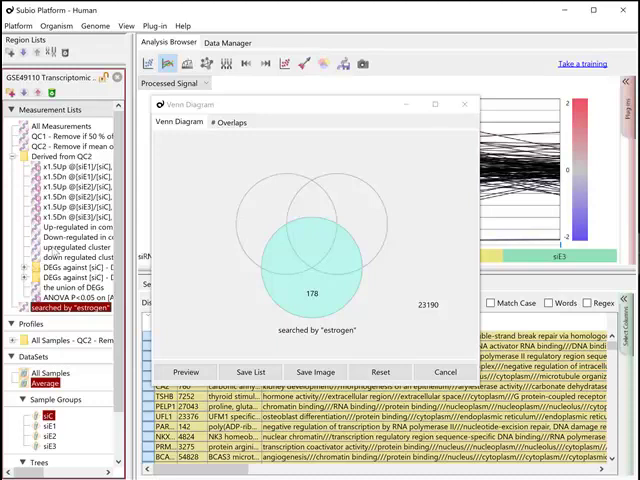
left_click_drag(78, 227, 271, 205)
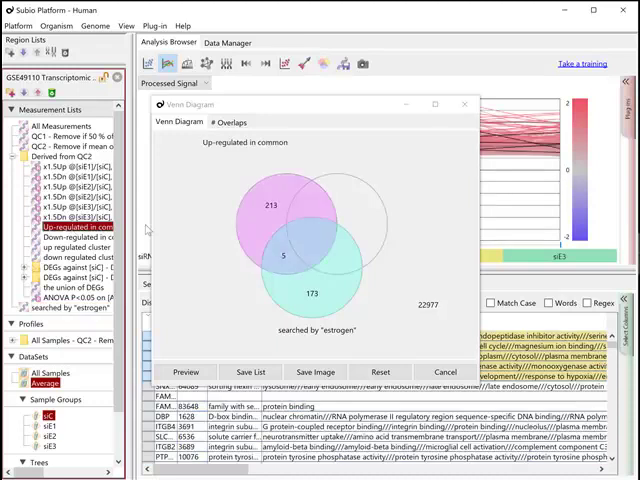
left_click_drag(78, 237, 355, 210)
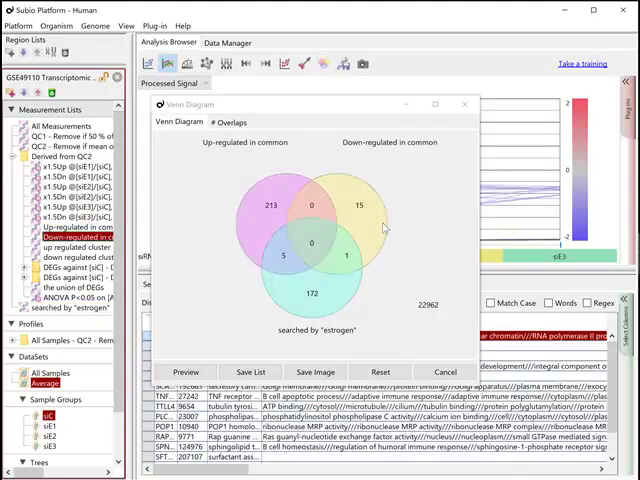
Select the 1 down-regulated and 5 up-regulated genes overlapping the estrogen list.
left_click(346, 255)
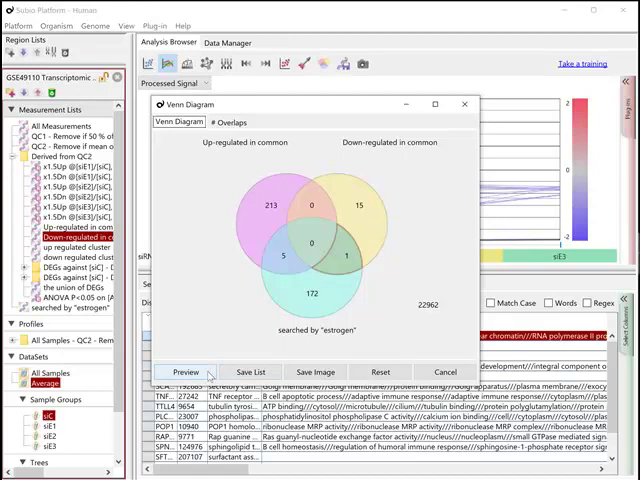
mouse_move(286, 105)
left_mouse_down()
mouse_move(508, 188)
mouse_move(425, 145)
left_mouse_up()
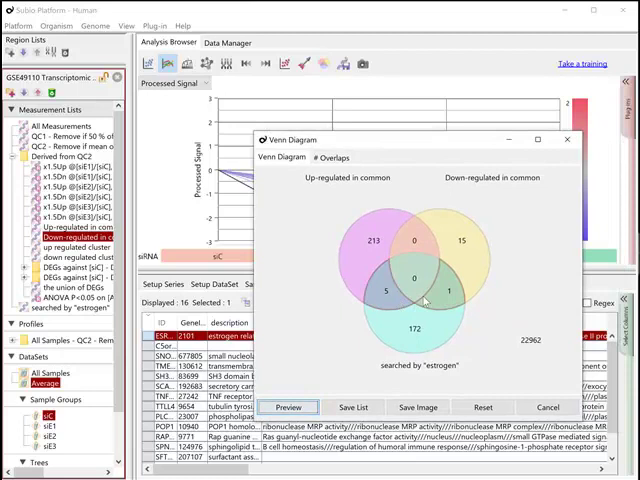
left_click(385, 290)
left_click(289, 407)
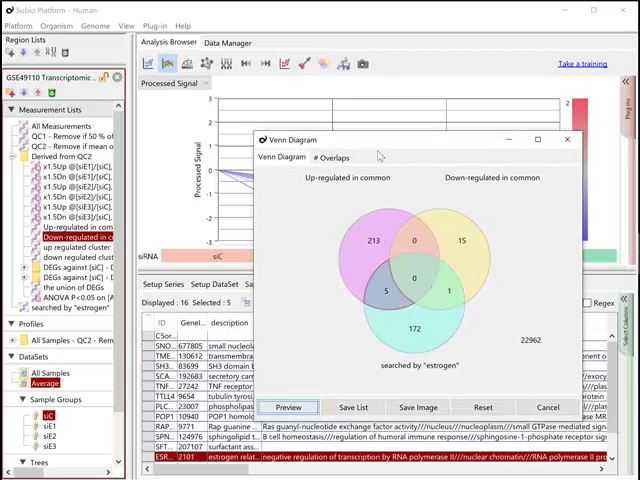
left_click_drag(378, 142, 557, 152)
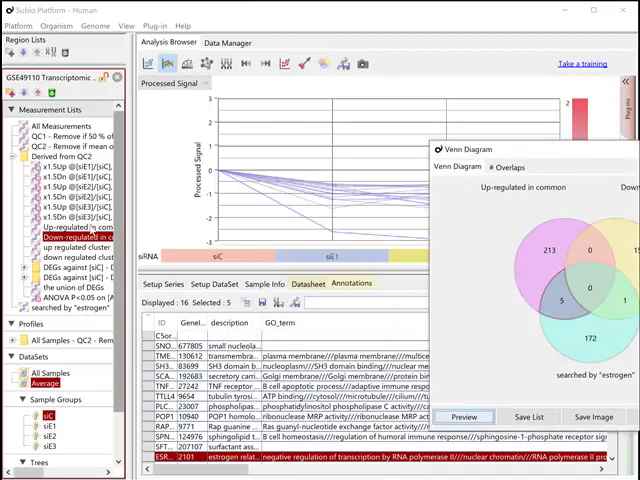
Display the 218 Up-regulated in common genes with full symbols and close the Venn diagram.
left_click(93, 227)
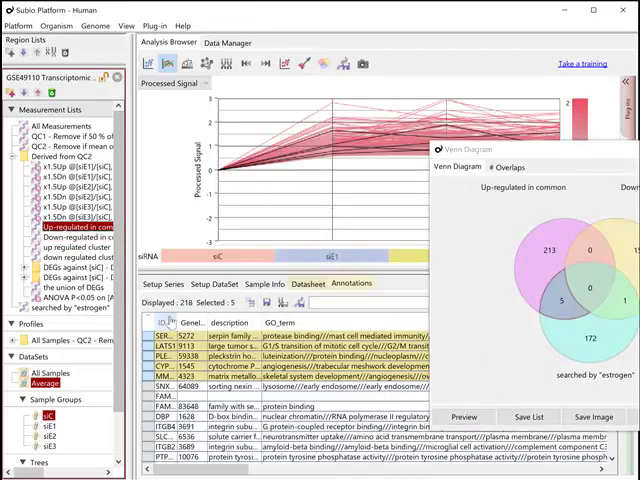
left_click_drag(177, 322, 214, 322)
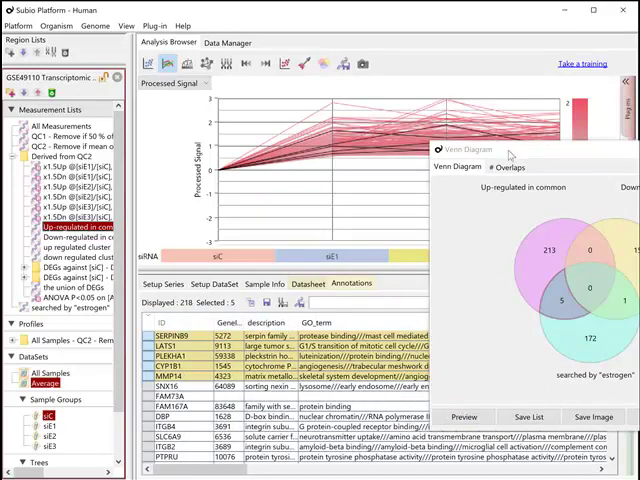
left_click_drag(470, 148, 330, 140)
left_click(580, 407)
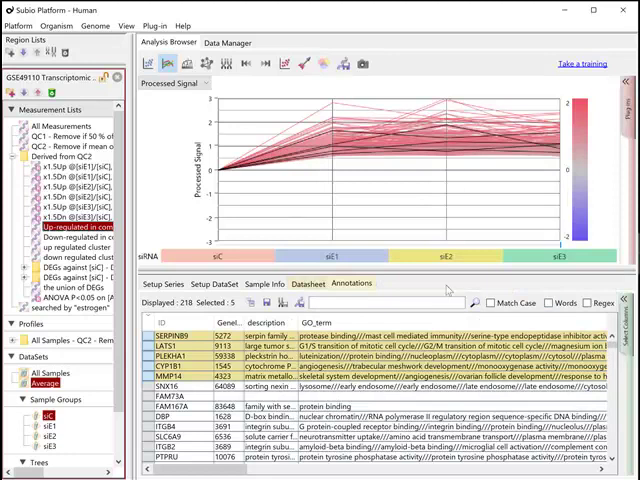
Run the Enrichment Analysis plug-in against the GO_term column for the up-regulated list.
left_click(630, 140)
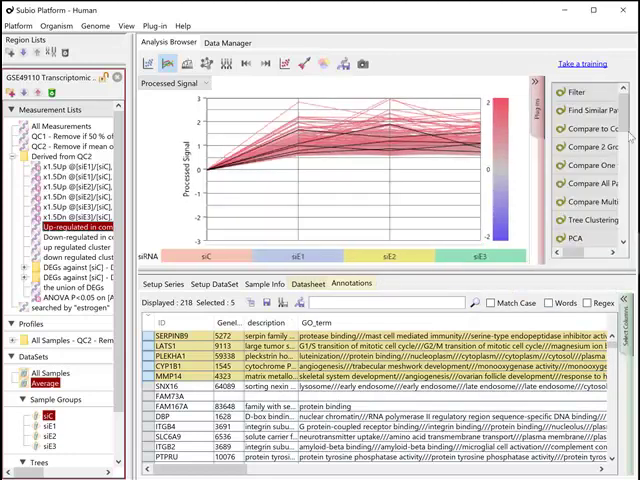
left_click_drag(627, 110, 627, 158)
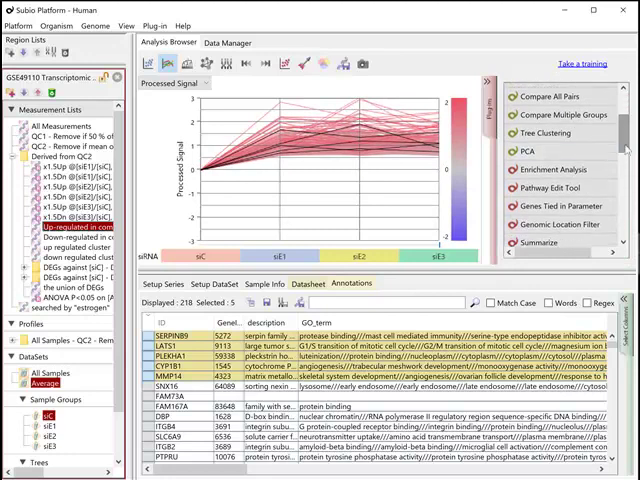
left_click(553, 169)
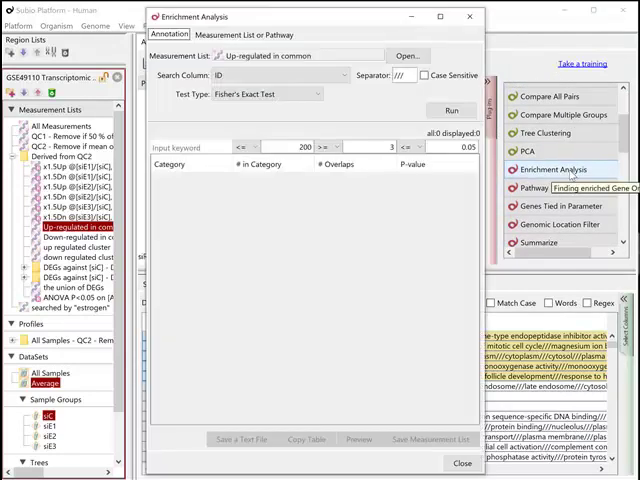
left_click(344, 75)
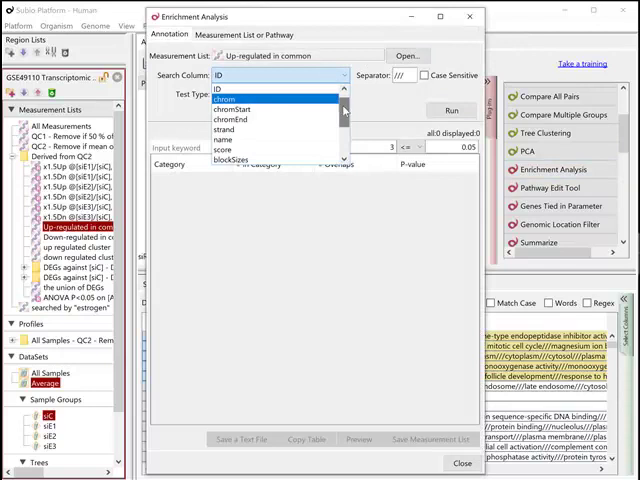
left_click_drag(344, 95, 344, 146)
left_click(310, 159)
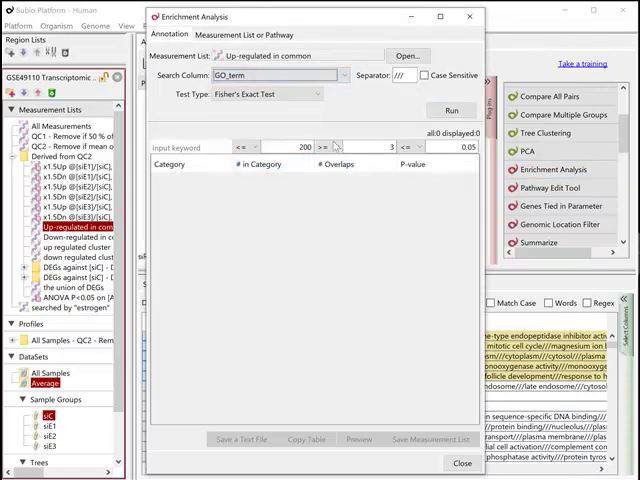
left_click(448, 110)
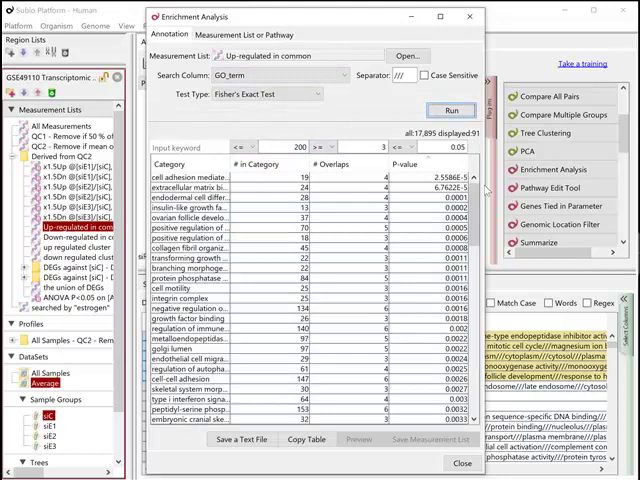
Widen the results to review categories such as extracellular matrix binding and ovarian follicle development.
left_click_drag(487, 240, 595, 240)
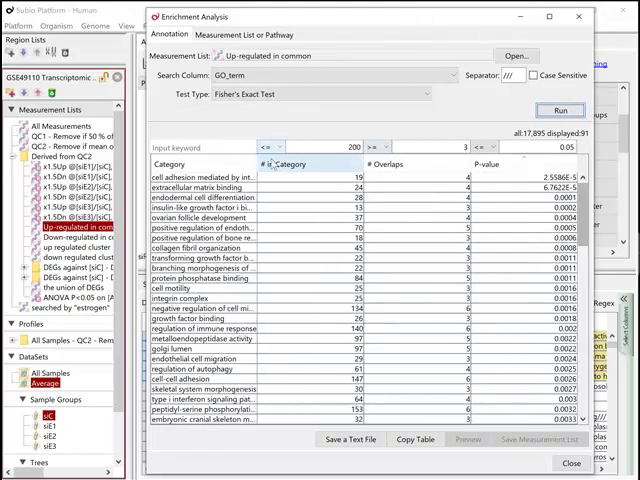
left_click_drag(265, 166, 371, 169)
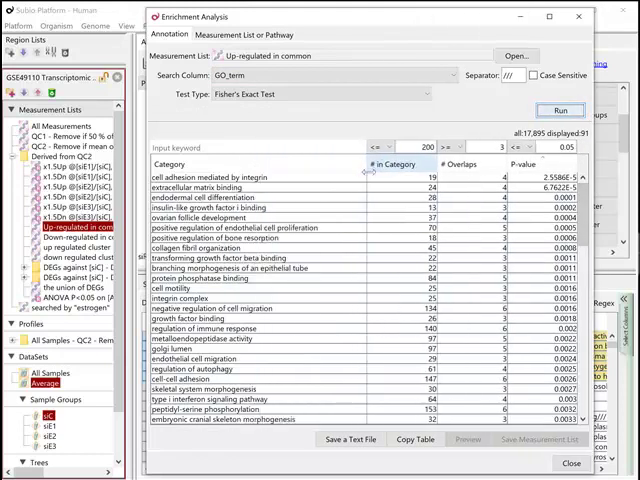
left_click(250, 188)
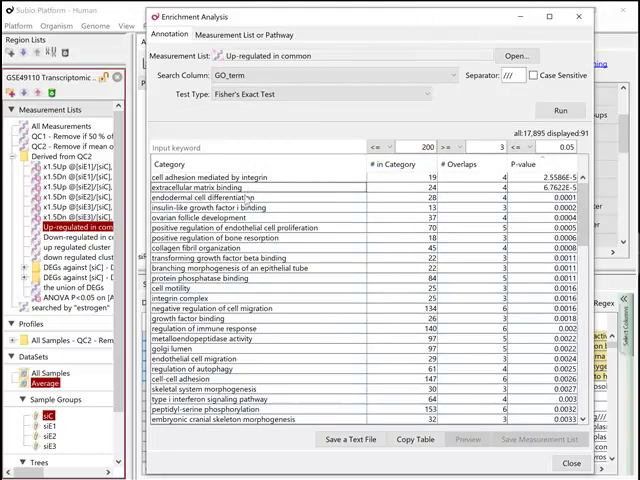
left_click(247, 208)
left_click(243, 218)
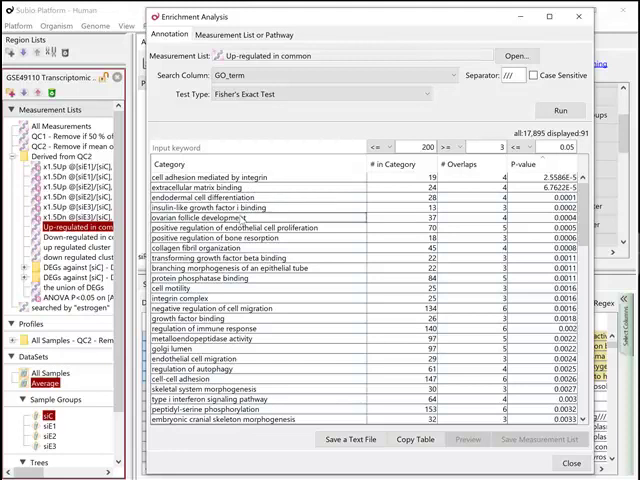
Filter categories by 'estrogen' then 'signaling' and select the type I interferon signaling genes.
left_click(240, 148)
type("es")
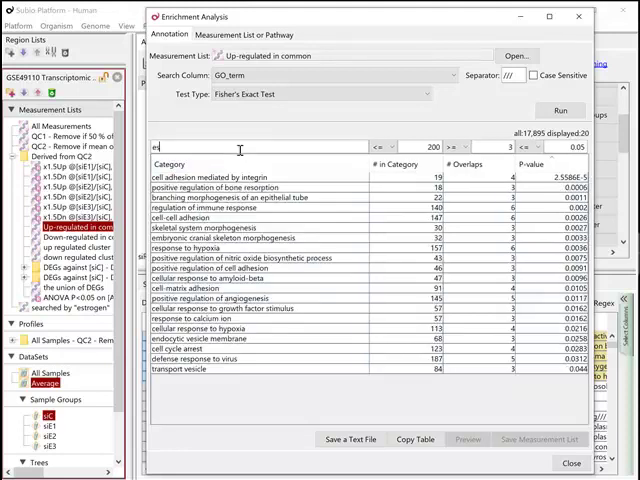
type("trogen")
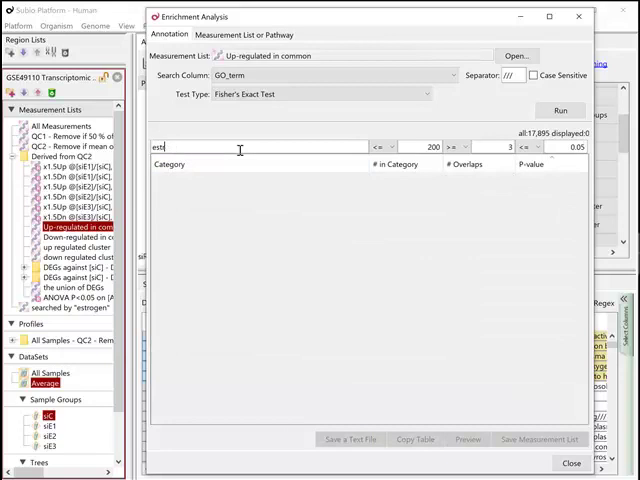
key("ctrl+a")
type("signa")
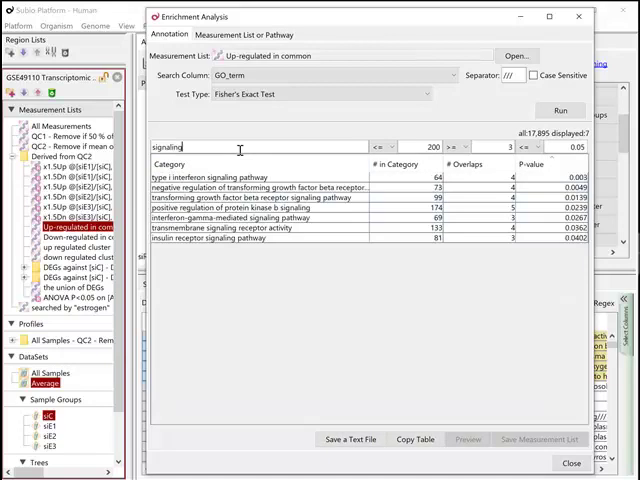
left_click(503, 178)
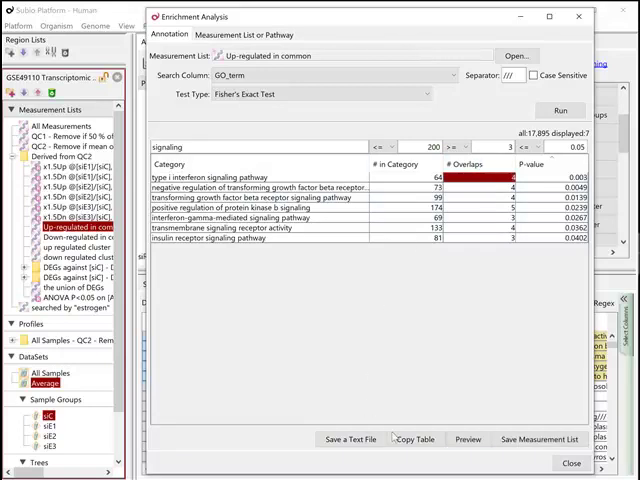